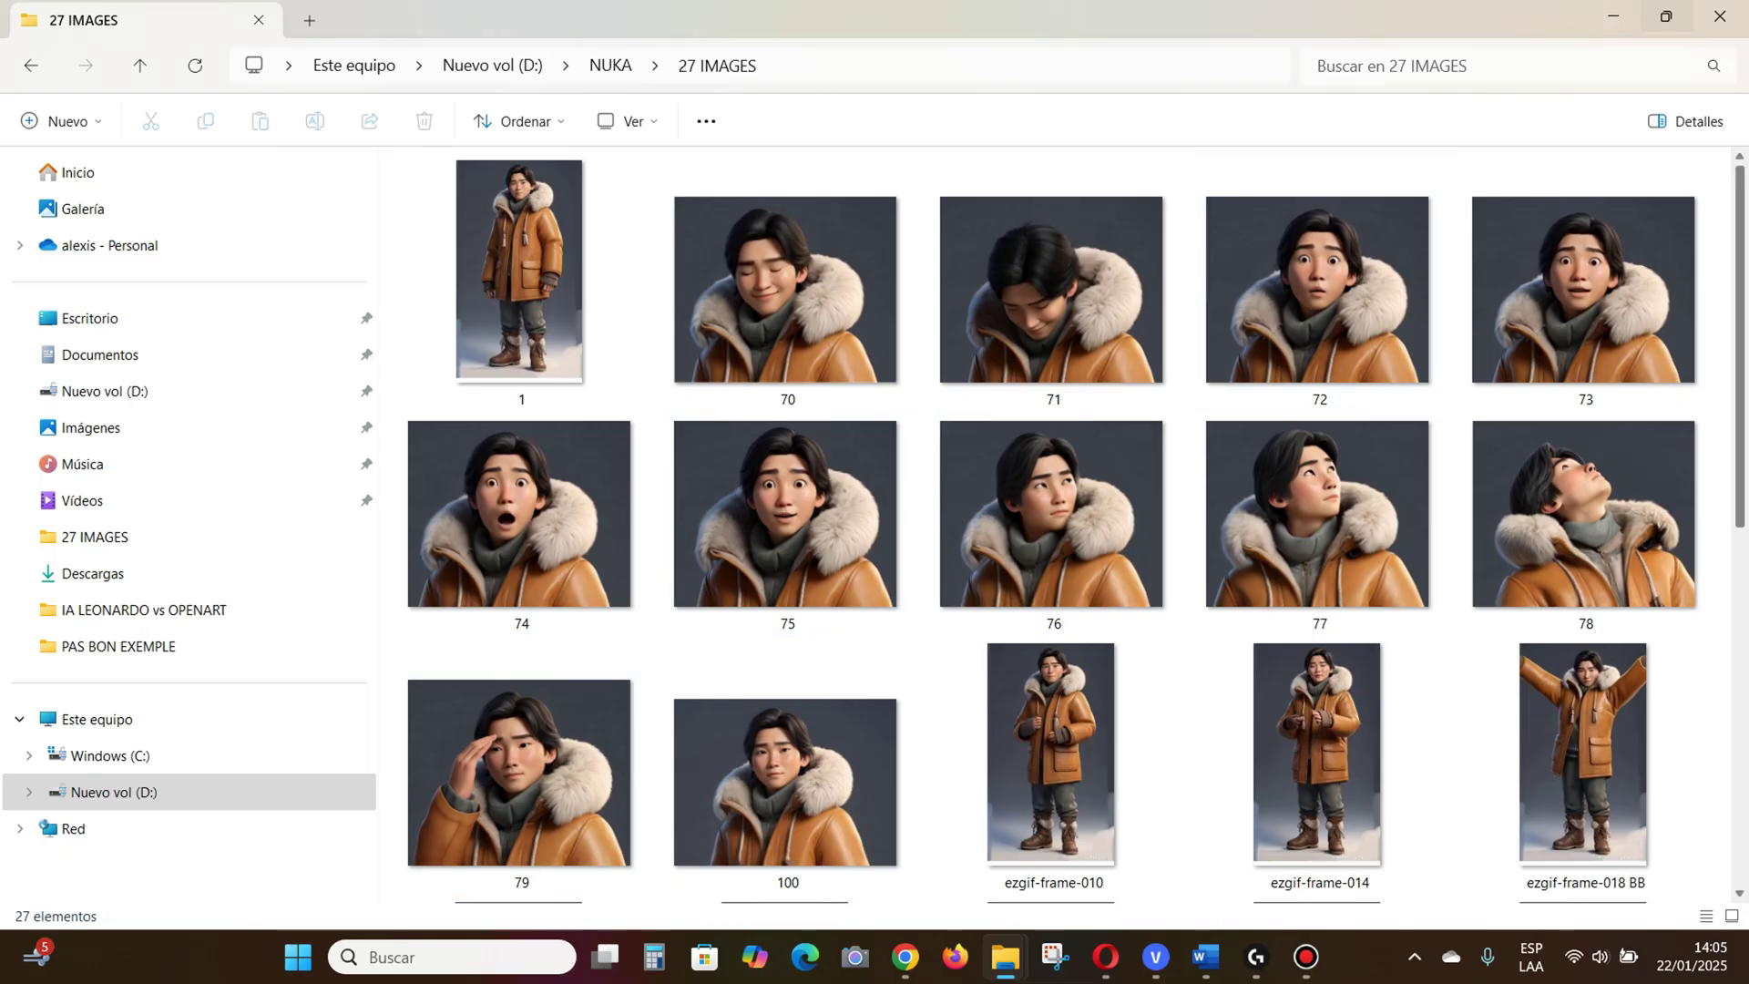
- Scroll through the 27 IMAGES folder's close-up portraits and full-body front, side and back frames
scroll(1061, 537, down, 2)
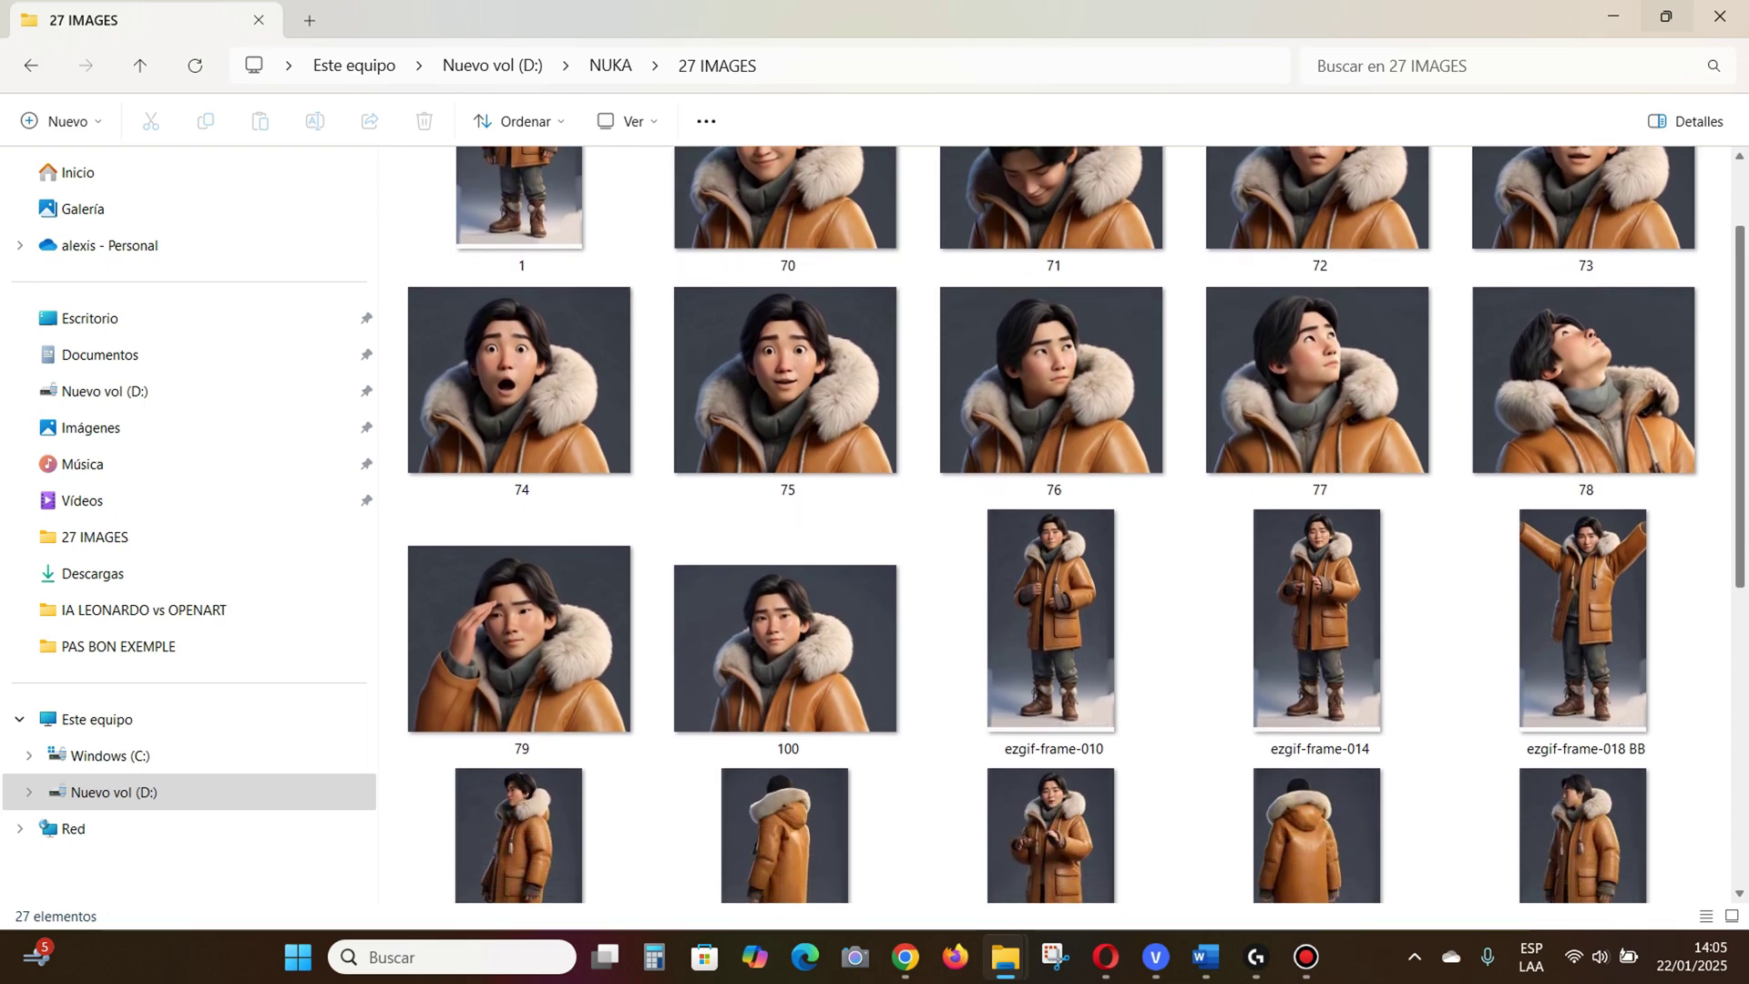
scroll(1061, 524, down, 2)
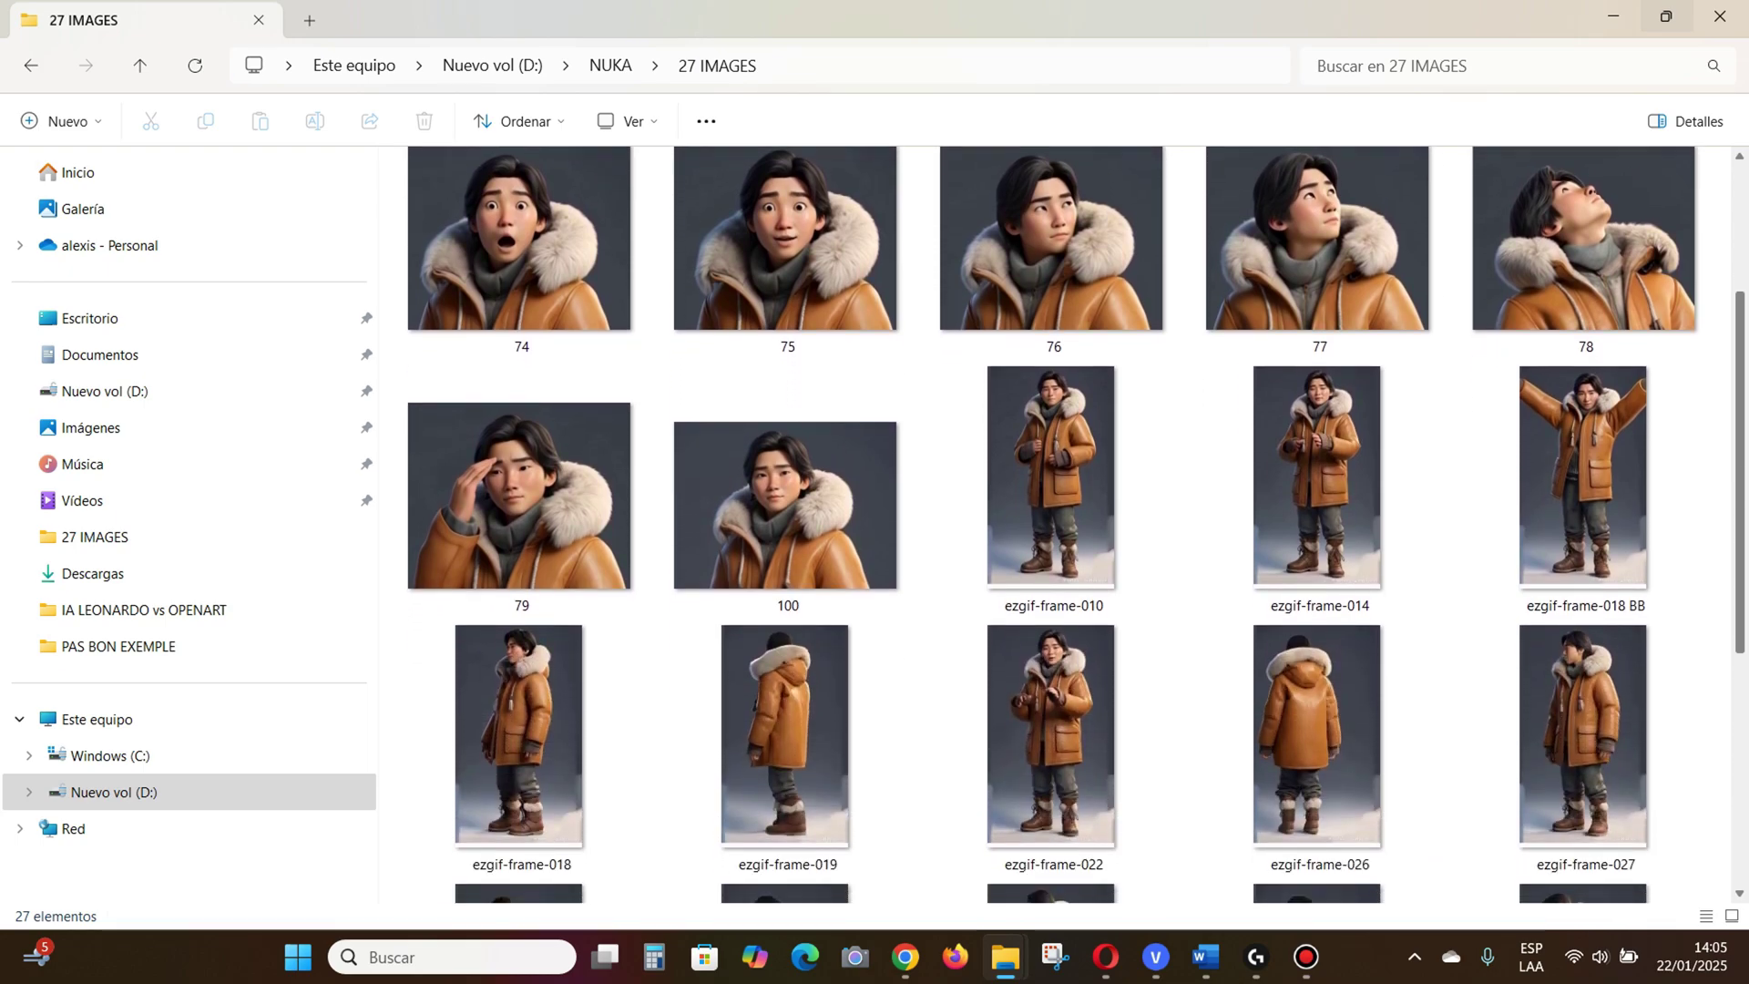
scroll(1062, 524, down, 1)
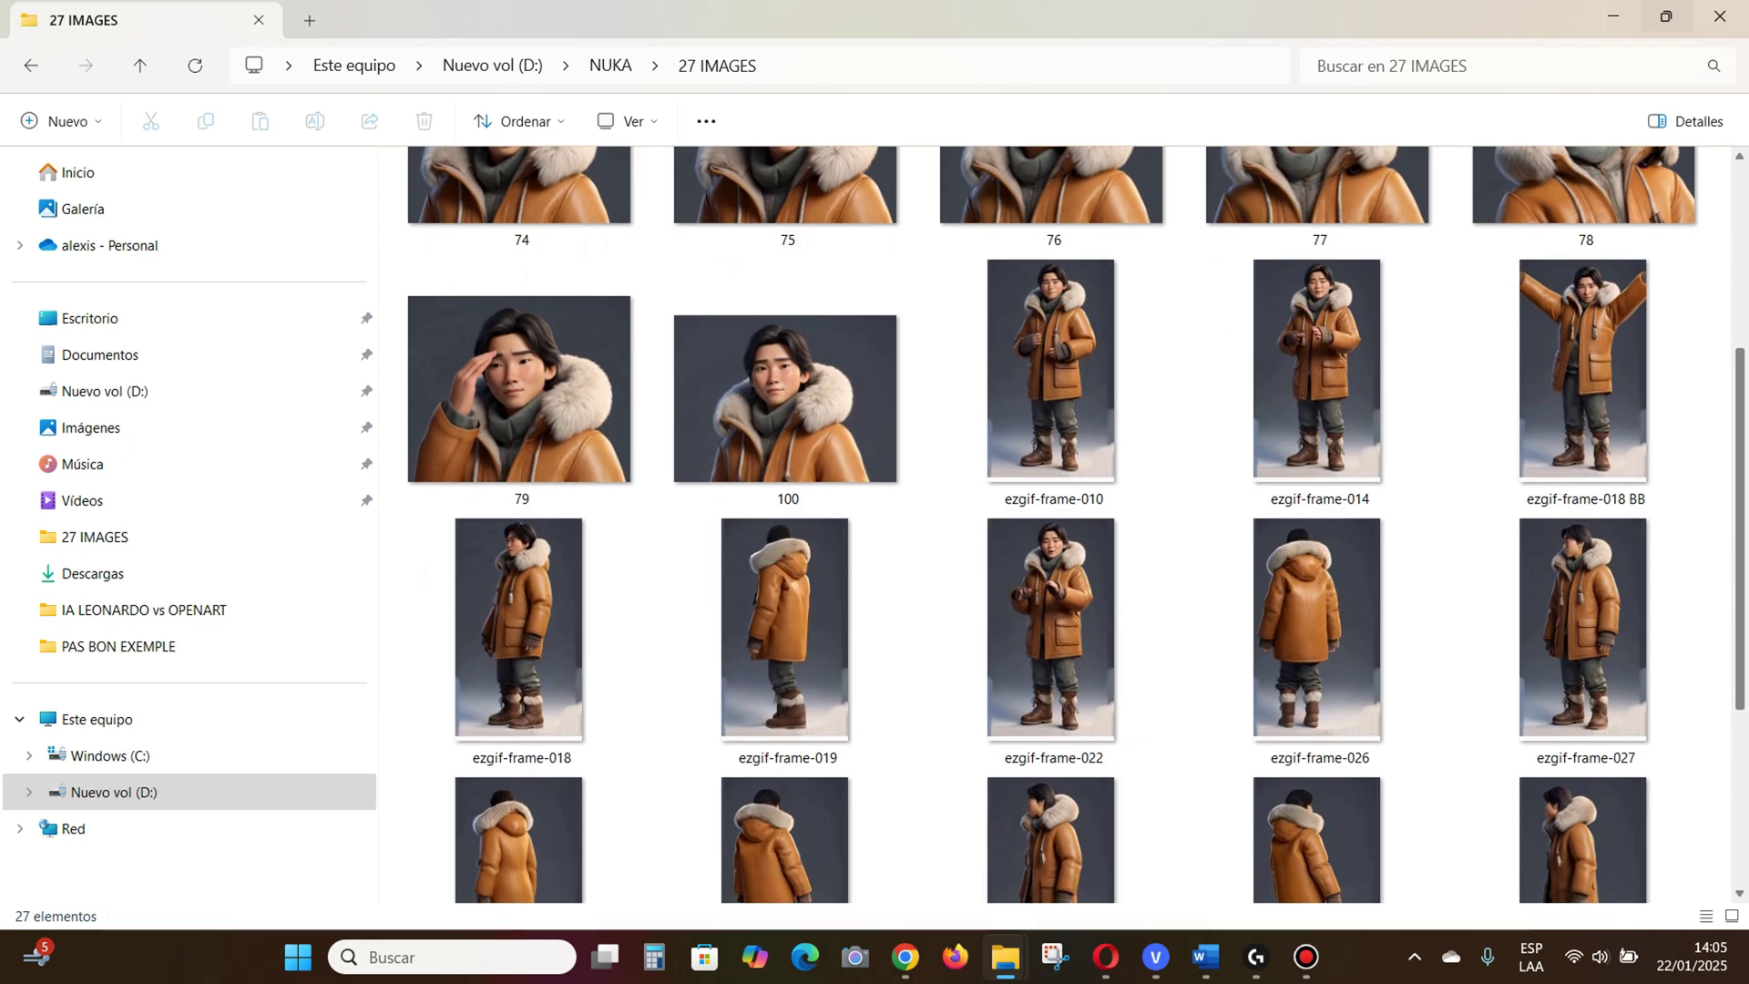
scroll(1061, 524, down, 2)
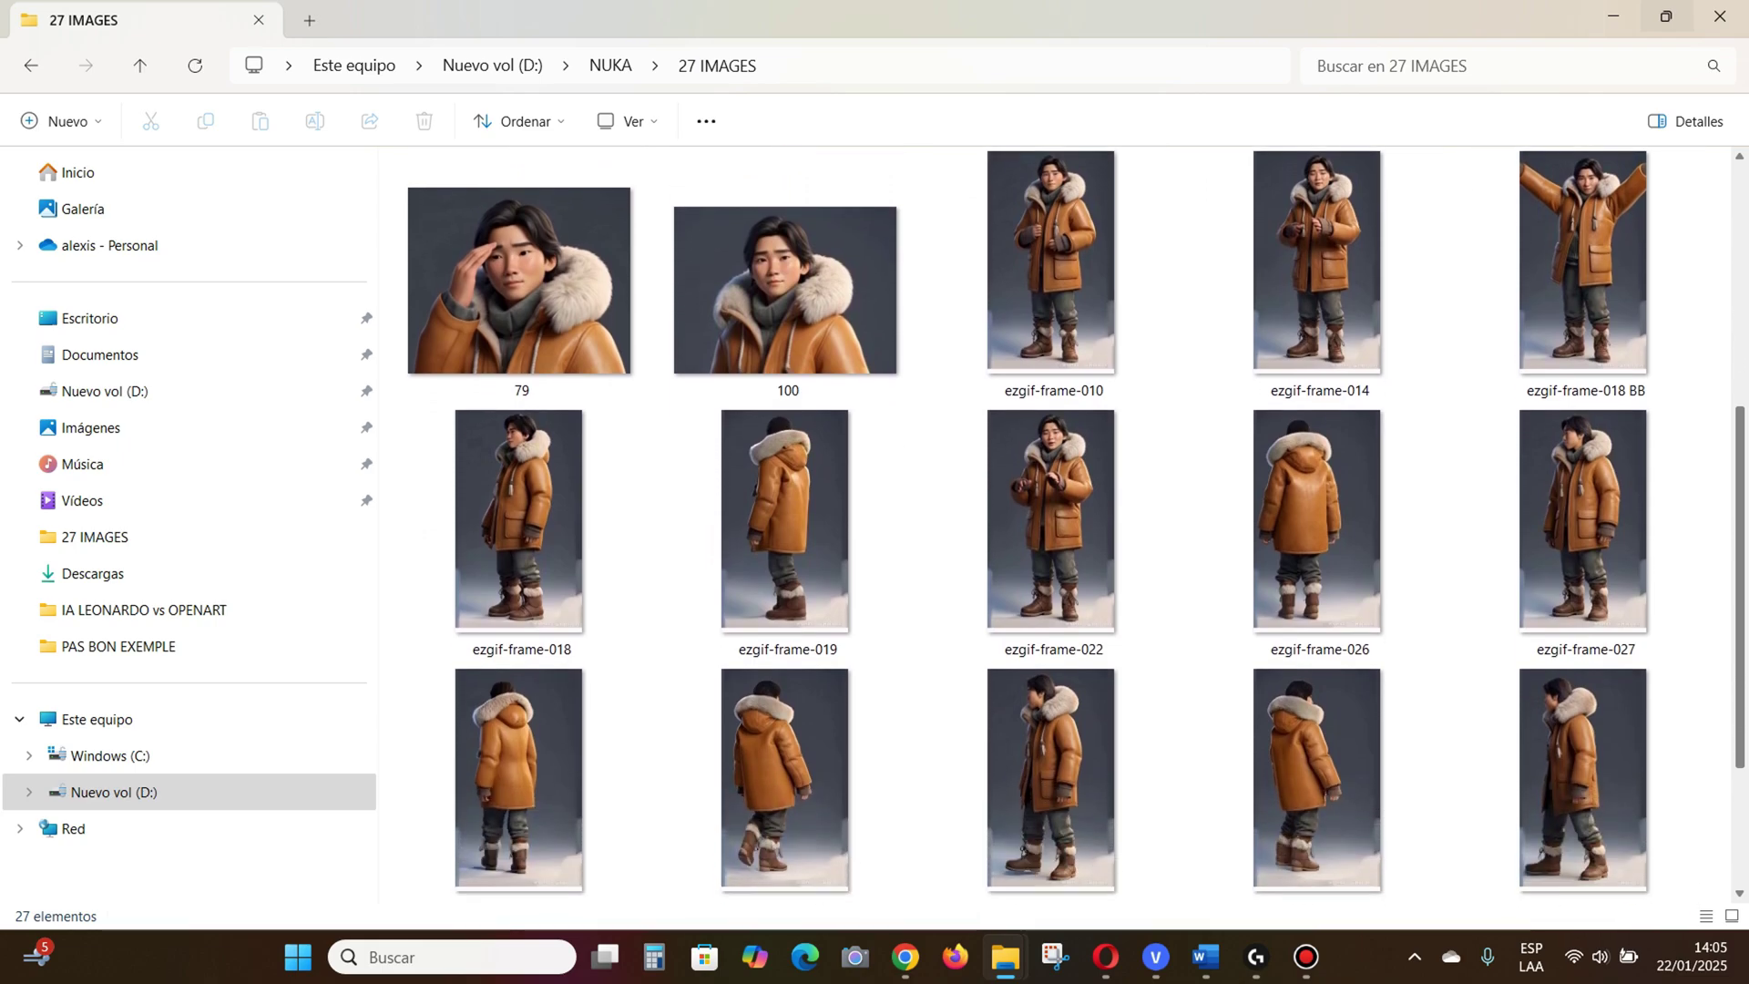
scroll(1061, 524, down, 3)
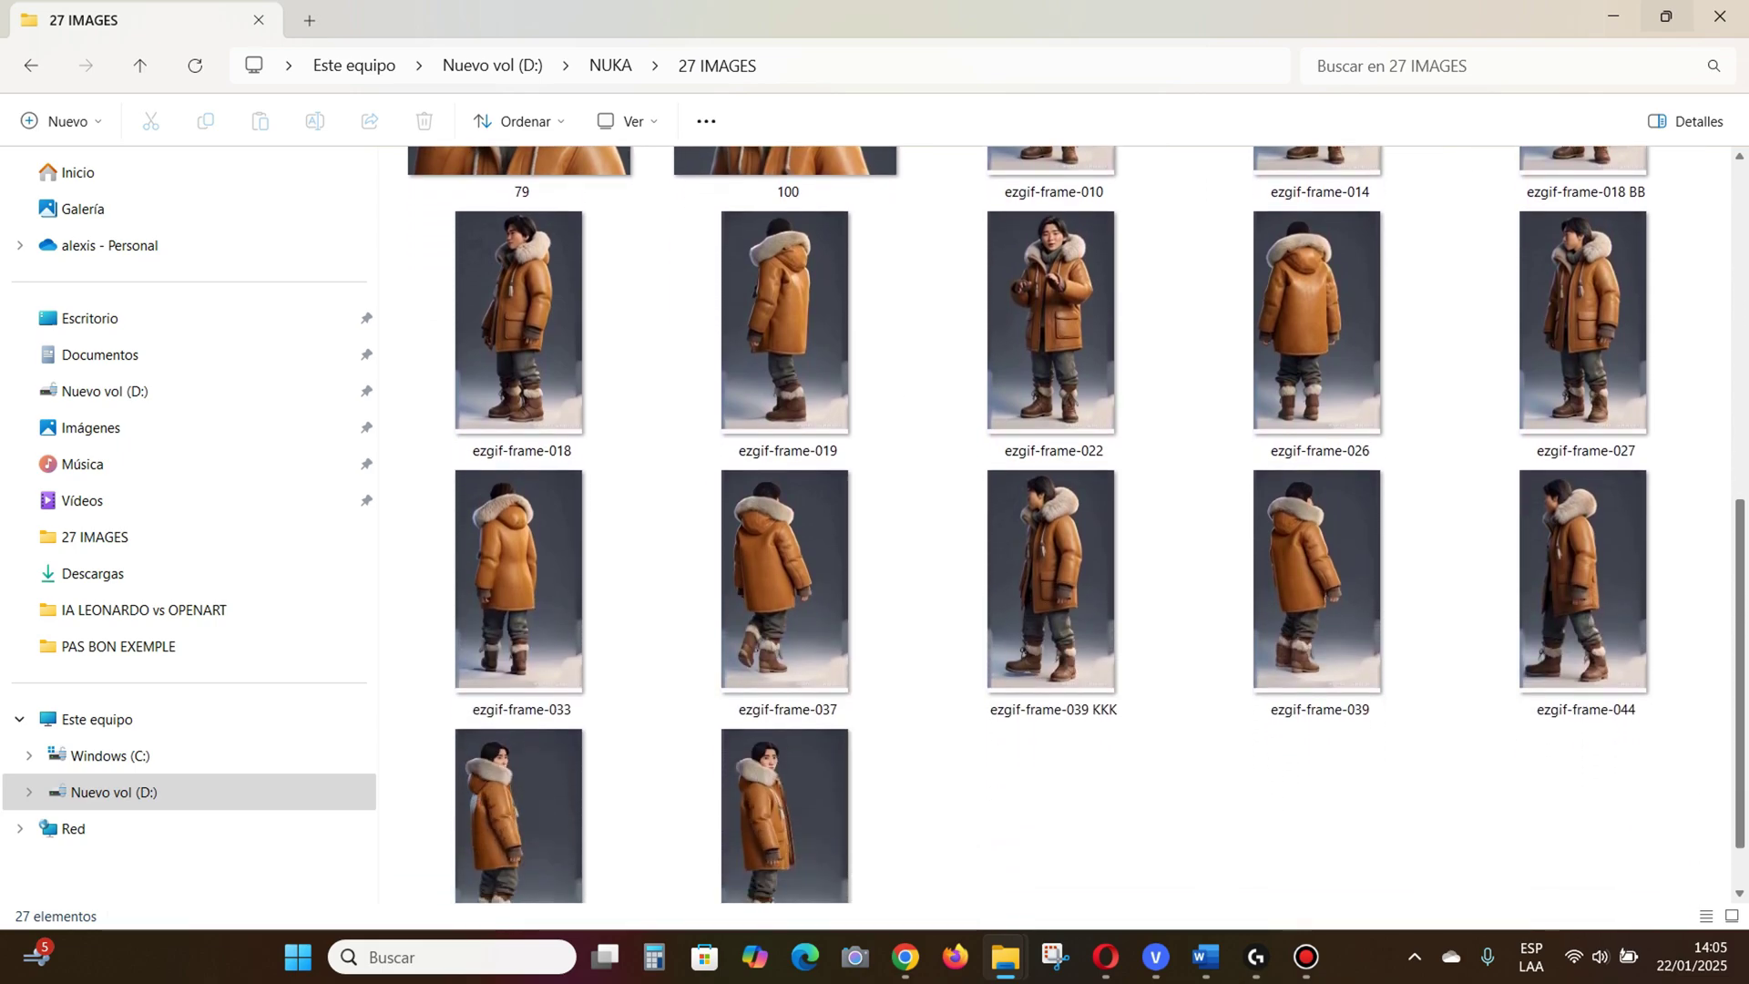
scroll(1062, 524, down, 1)
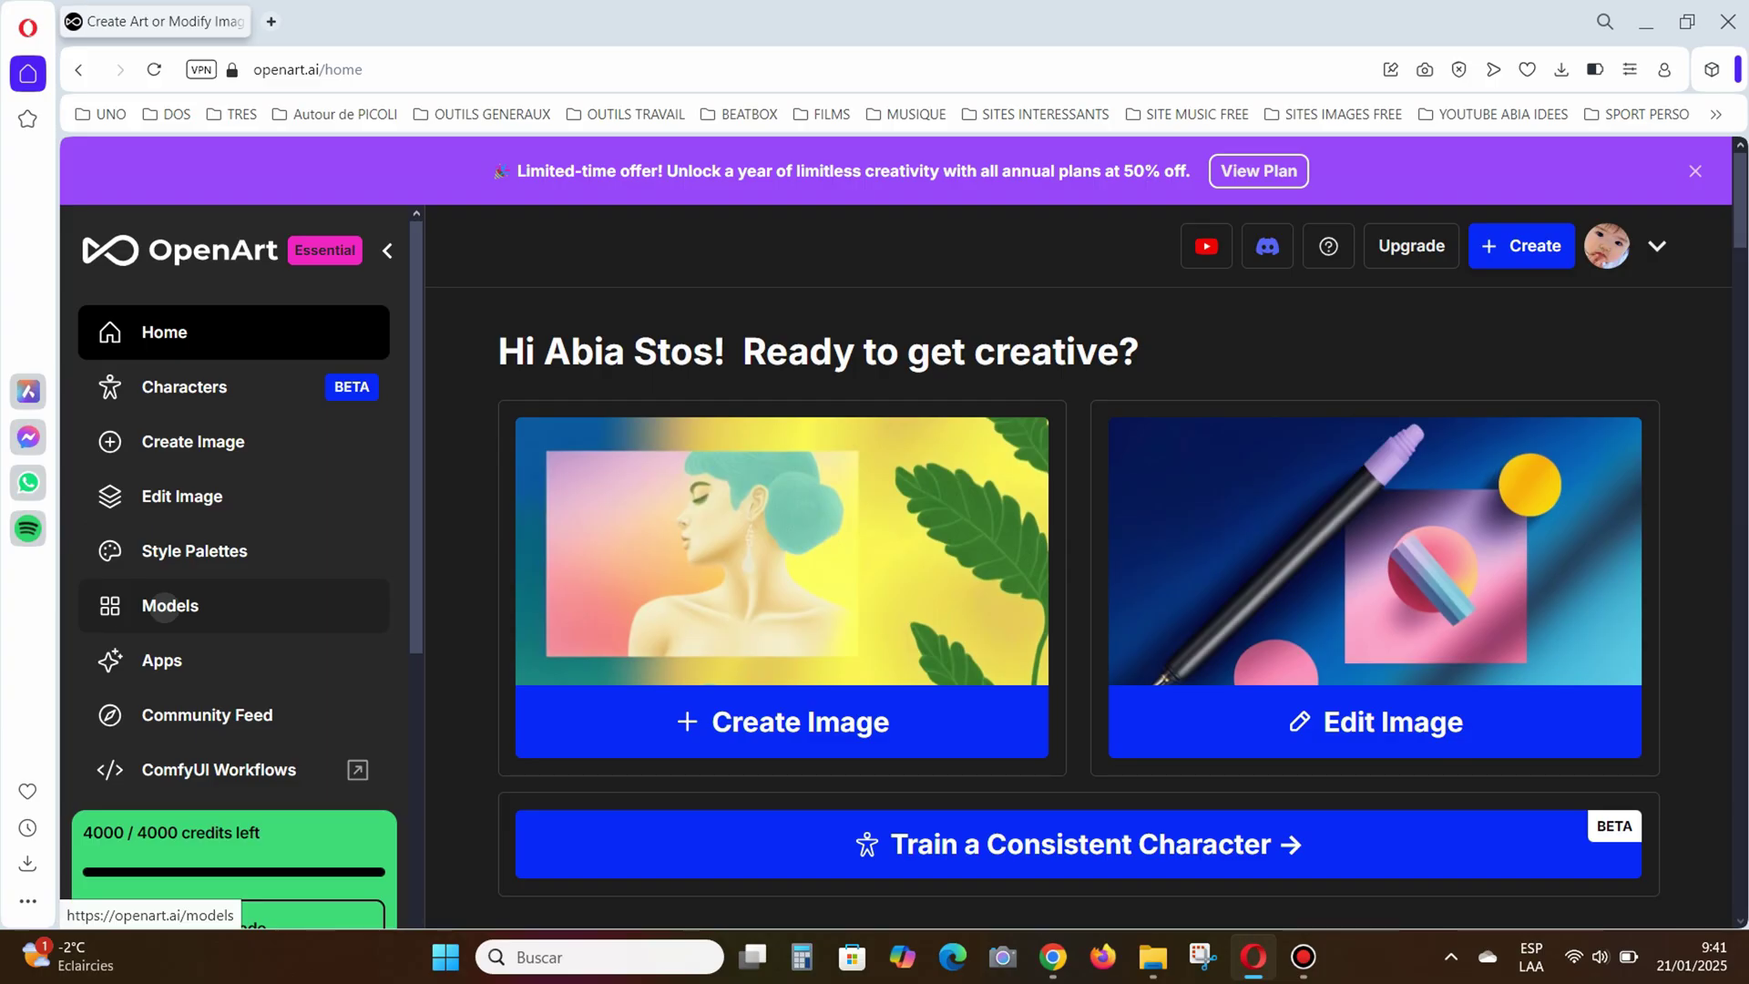
- Go to the Models section and scroll to the option for training your own model
click(170, 605)
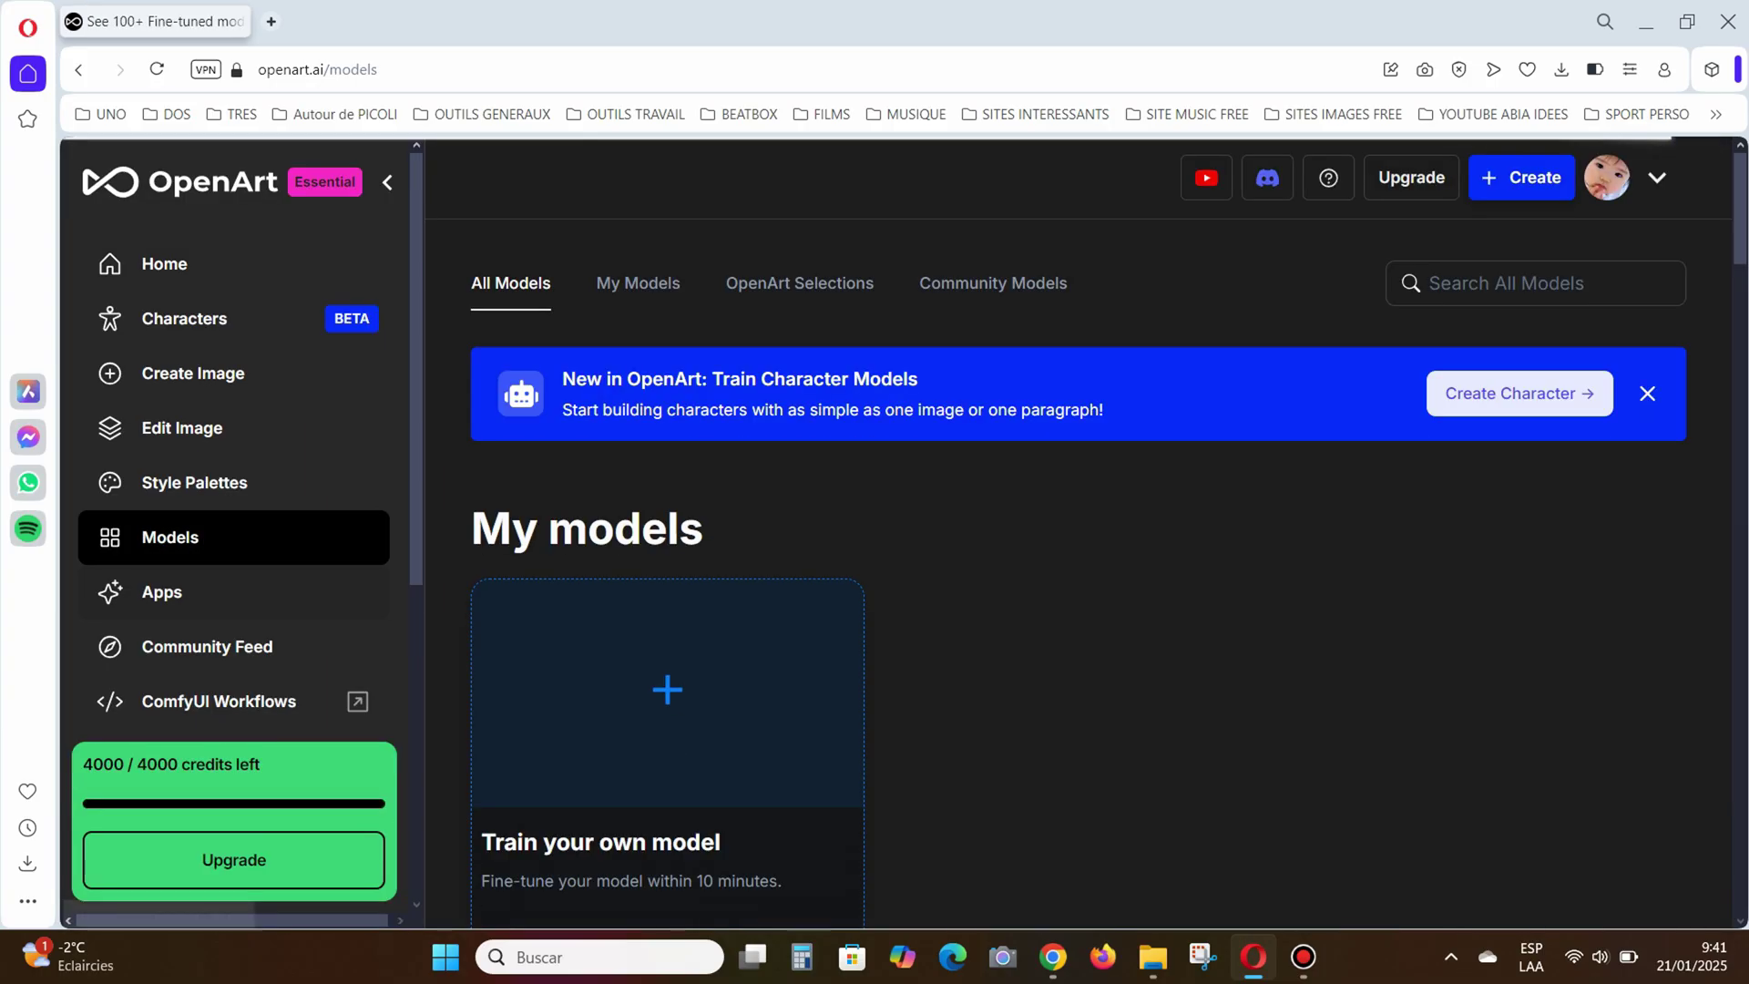
scroll(1108, 534, down, 3)
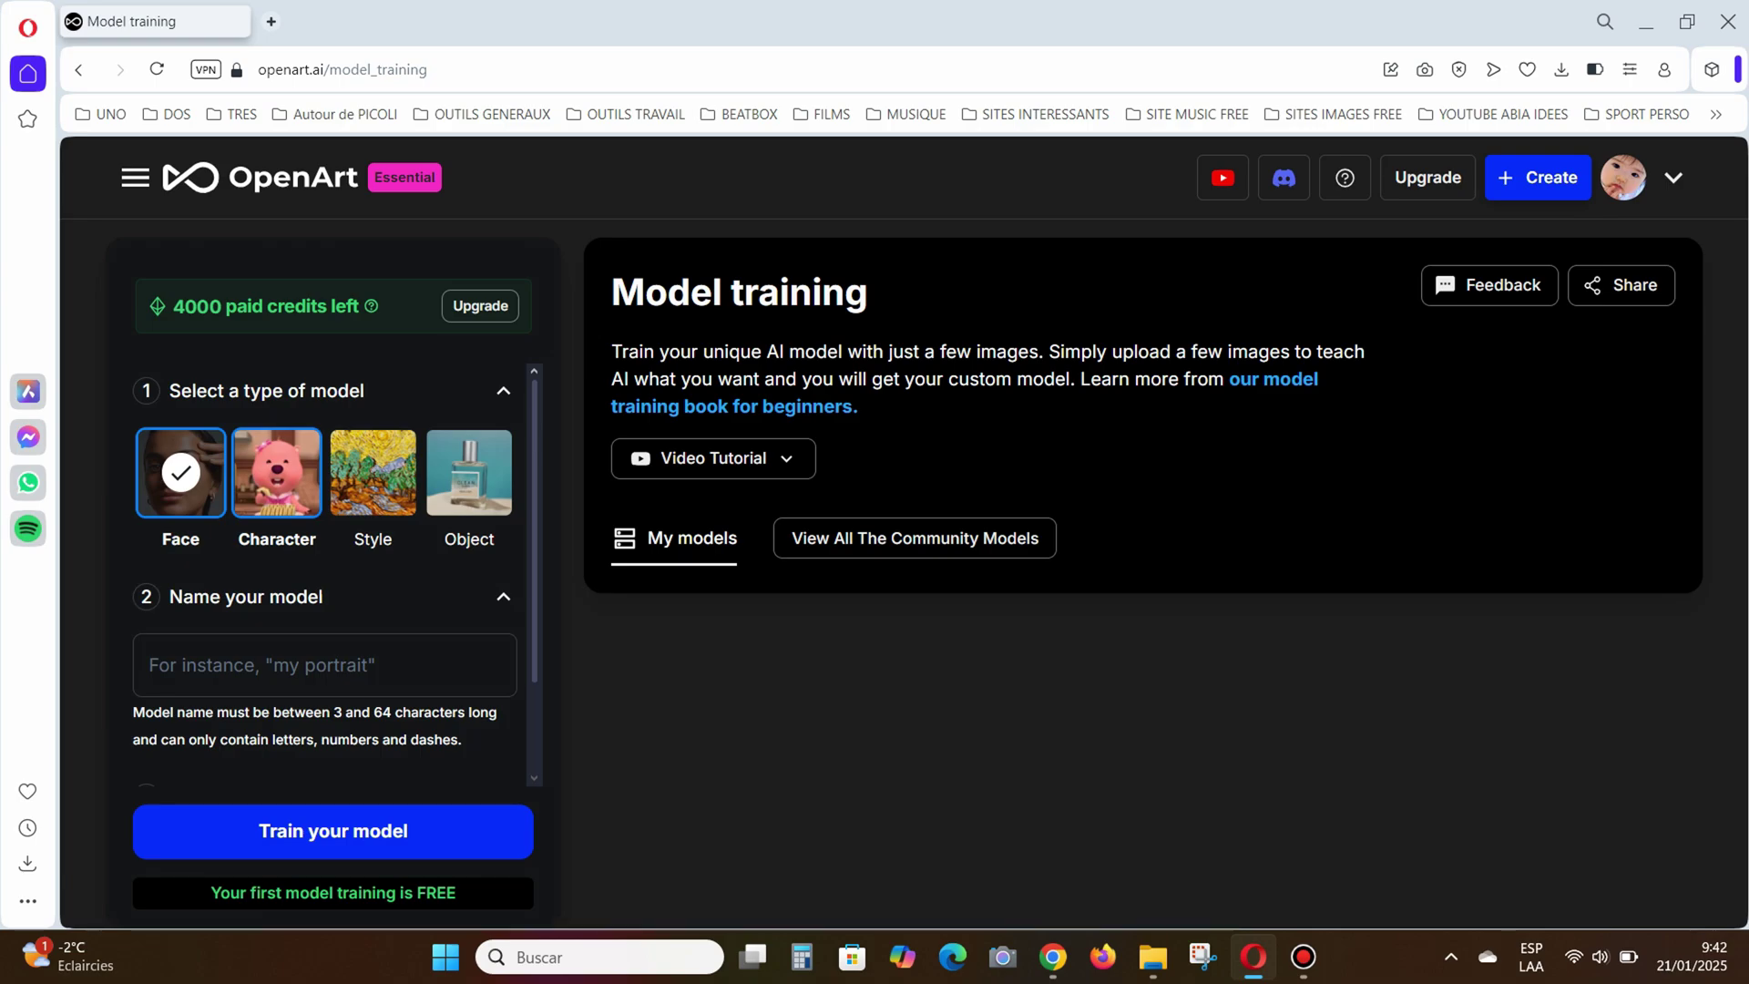
- Choose the Character model type and name it YOUNG INUIT NUKA
click(277, 472)
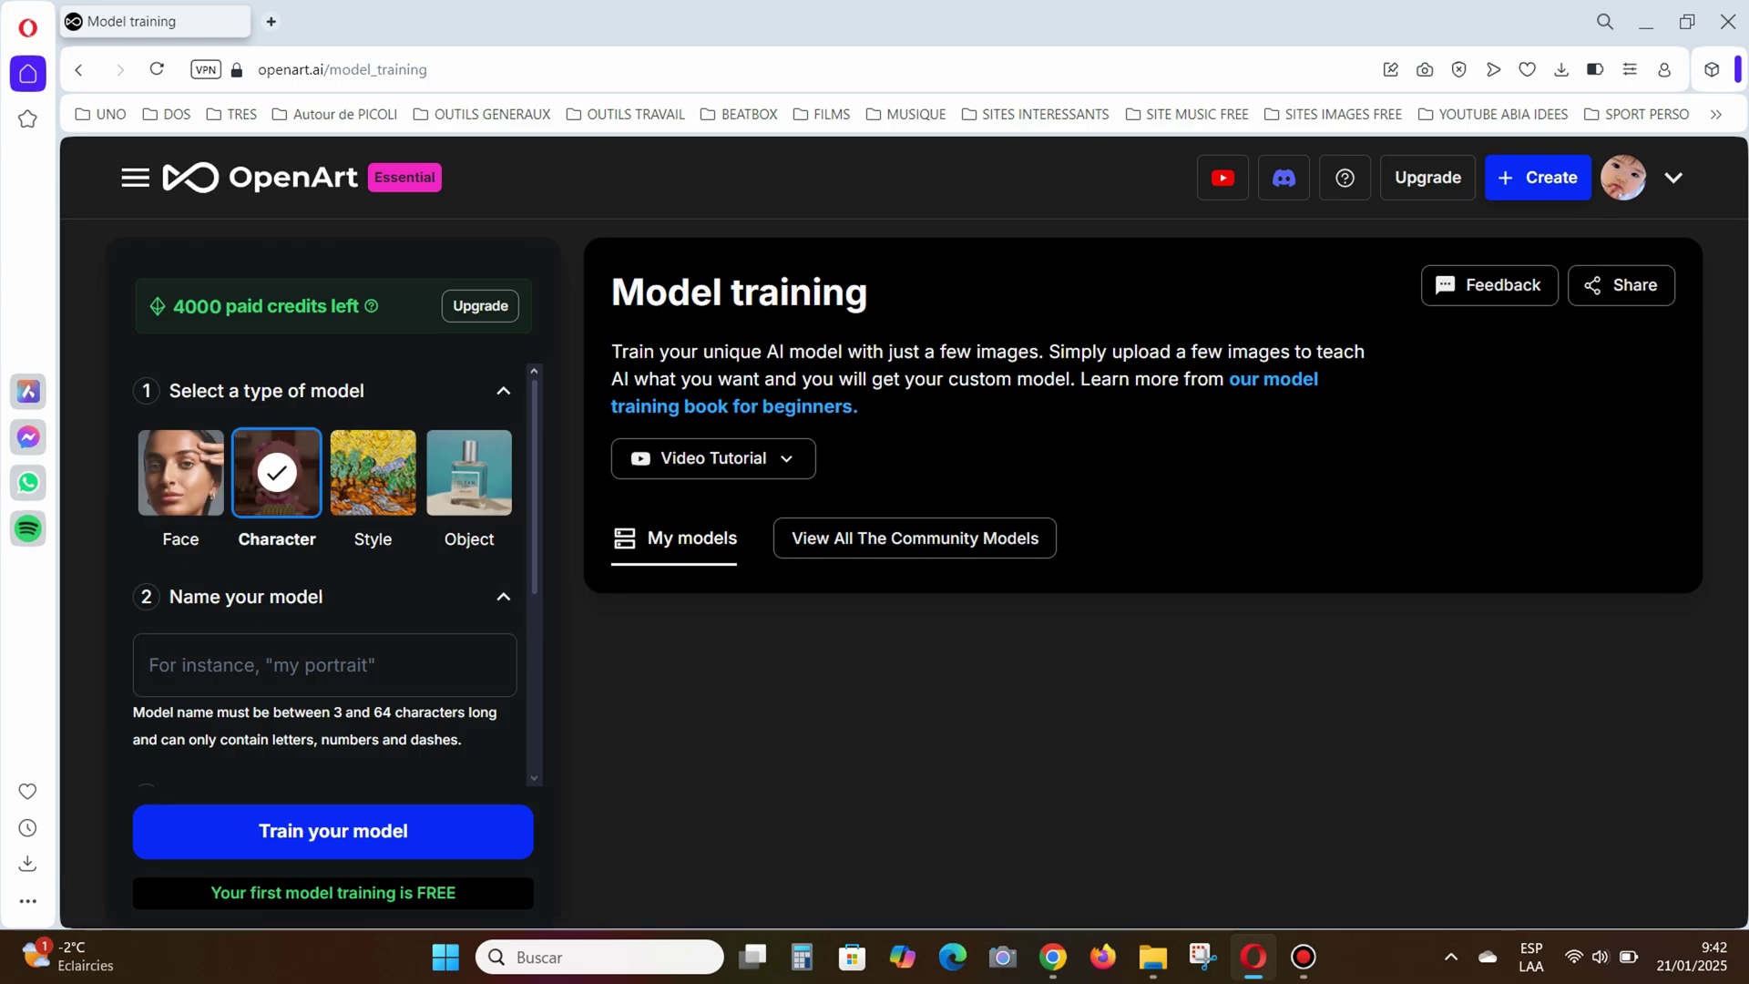
text(NUKA)
key(Home)
text(YOUNG)
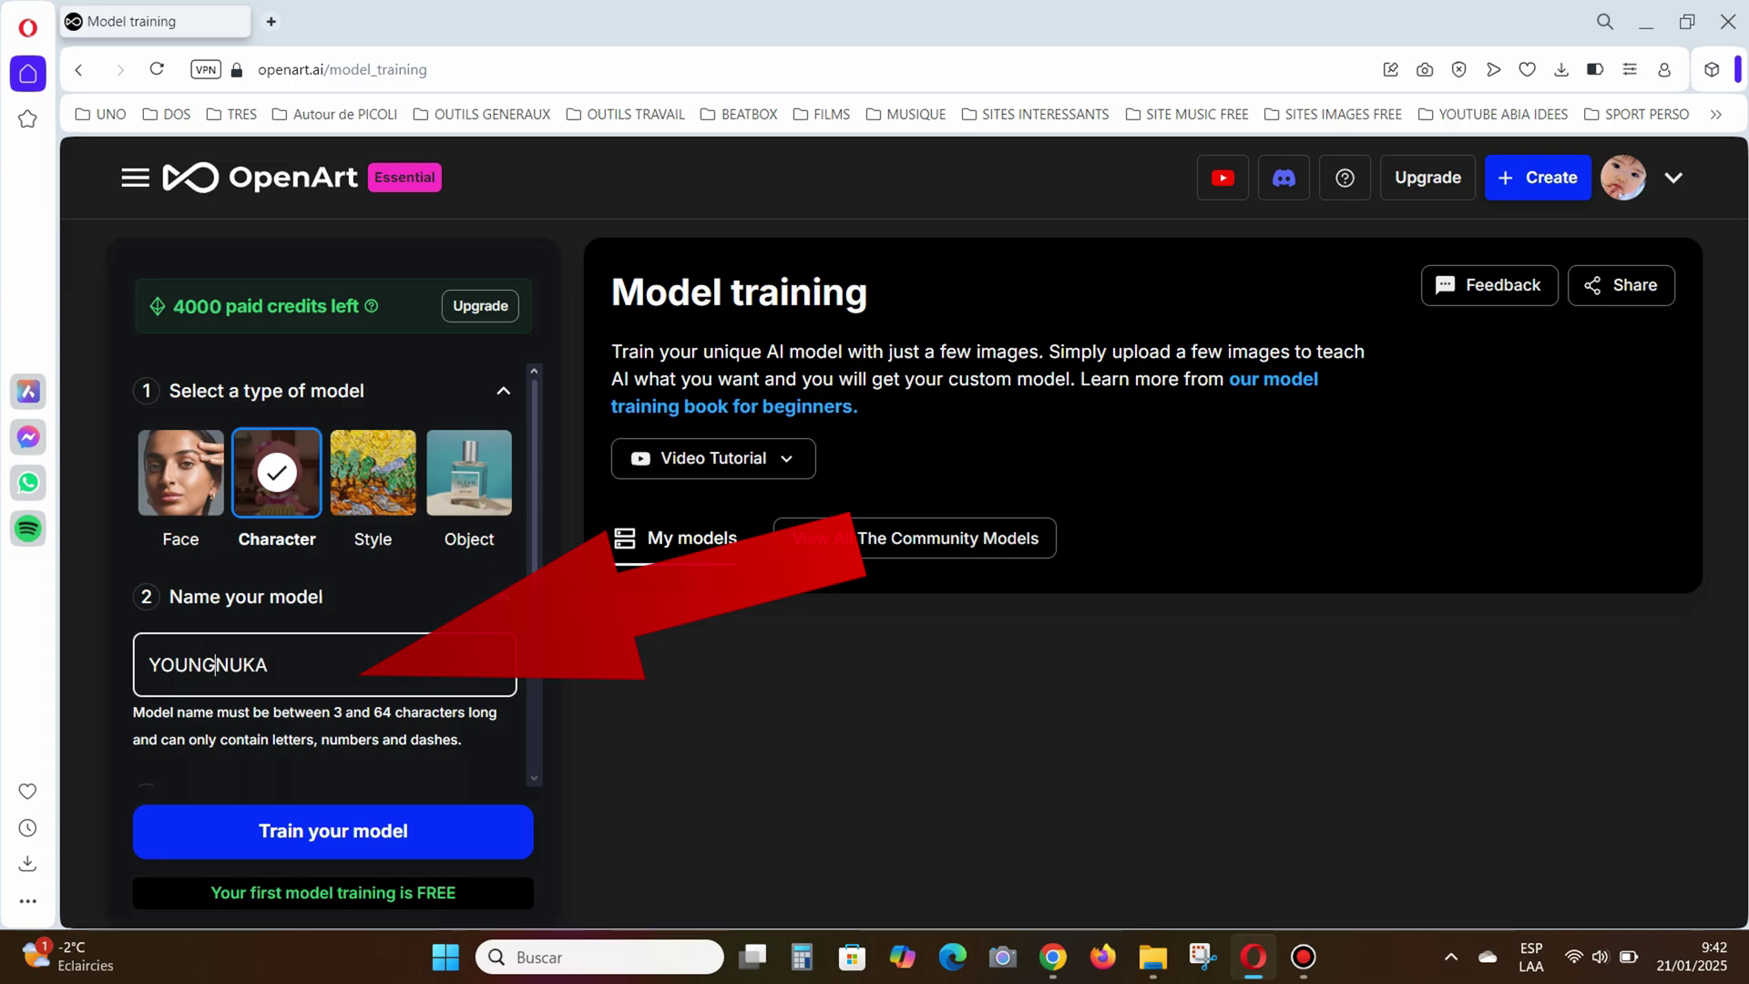
text( INUIT)
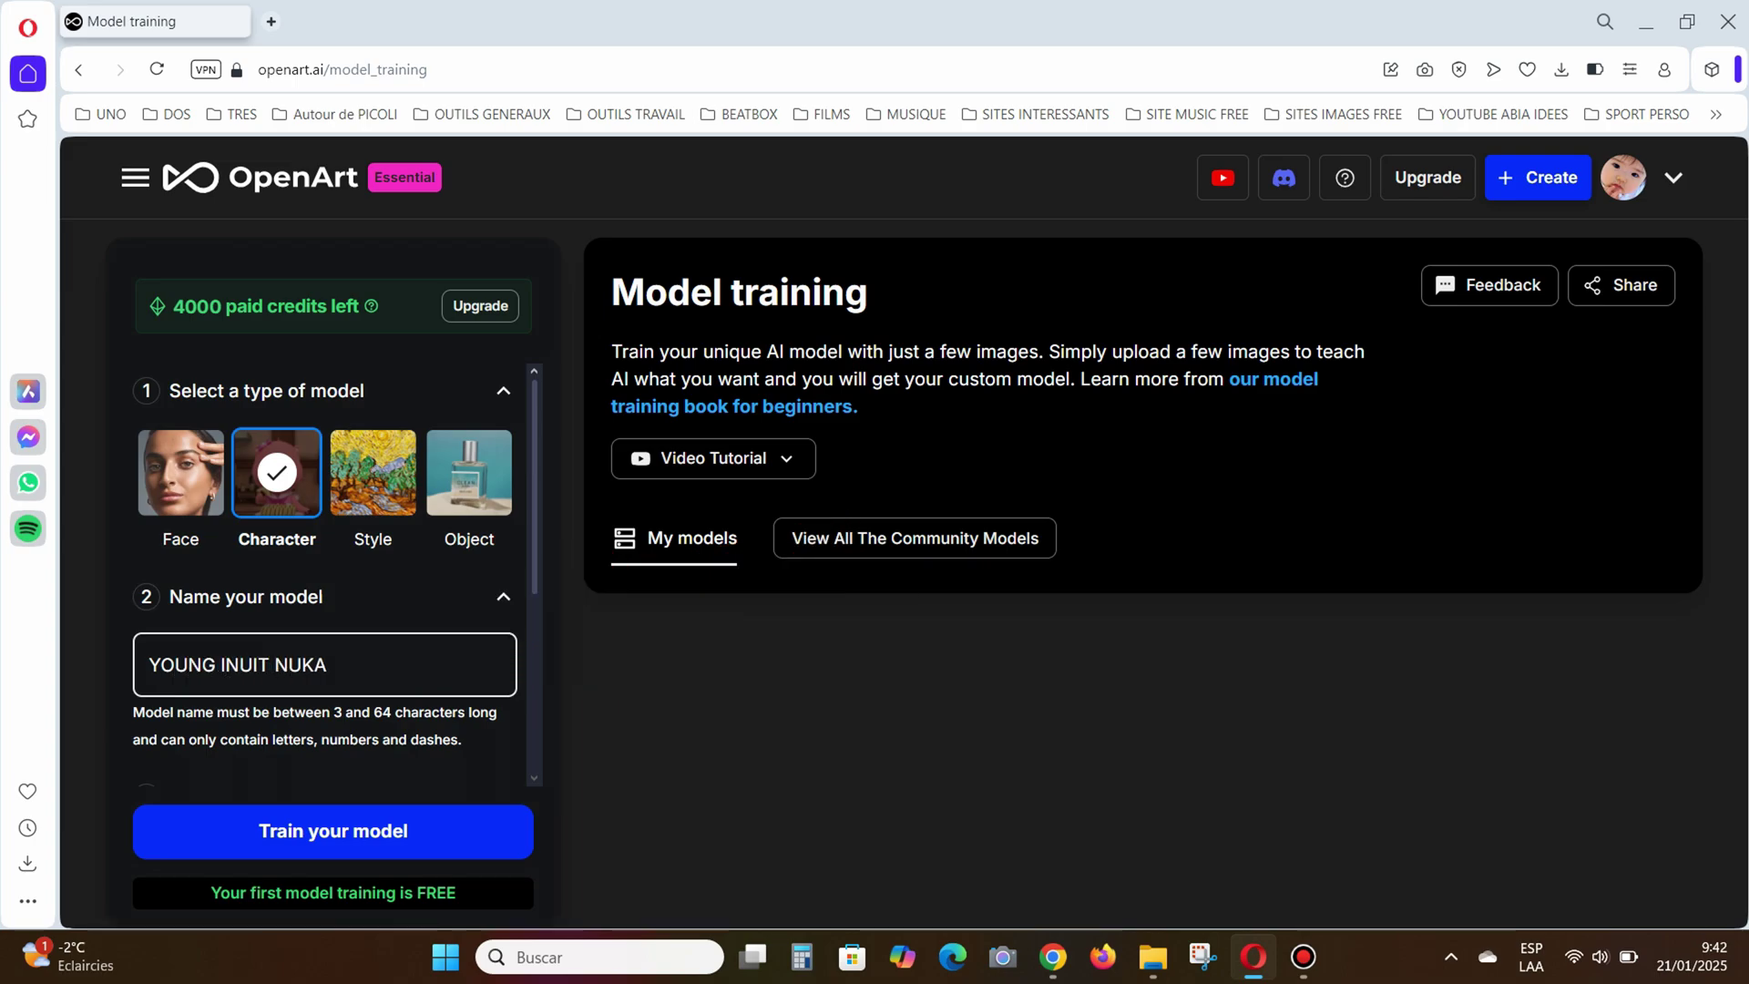
- Paste the detailed 3D young Inuit man description into the character description field
scroll(335, 574, down, 3)
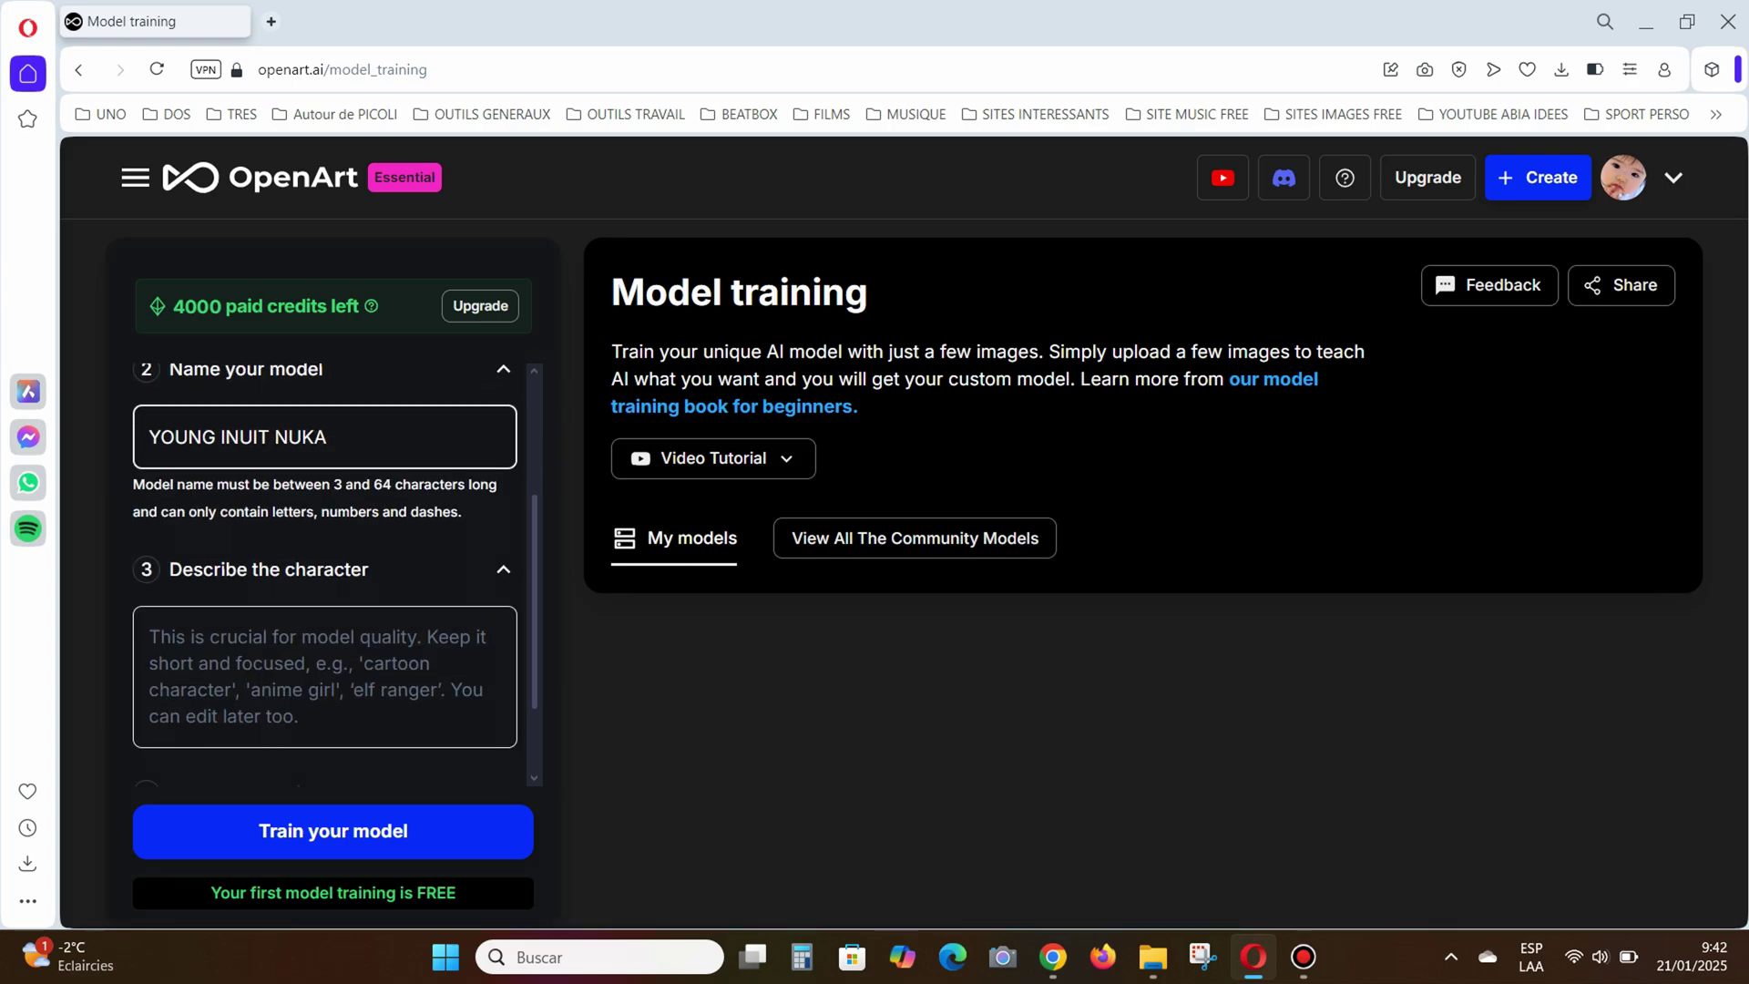
click(150, 637)
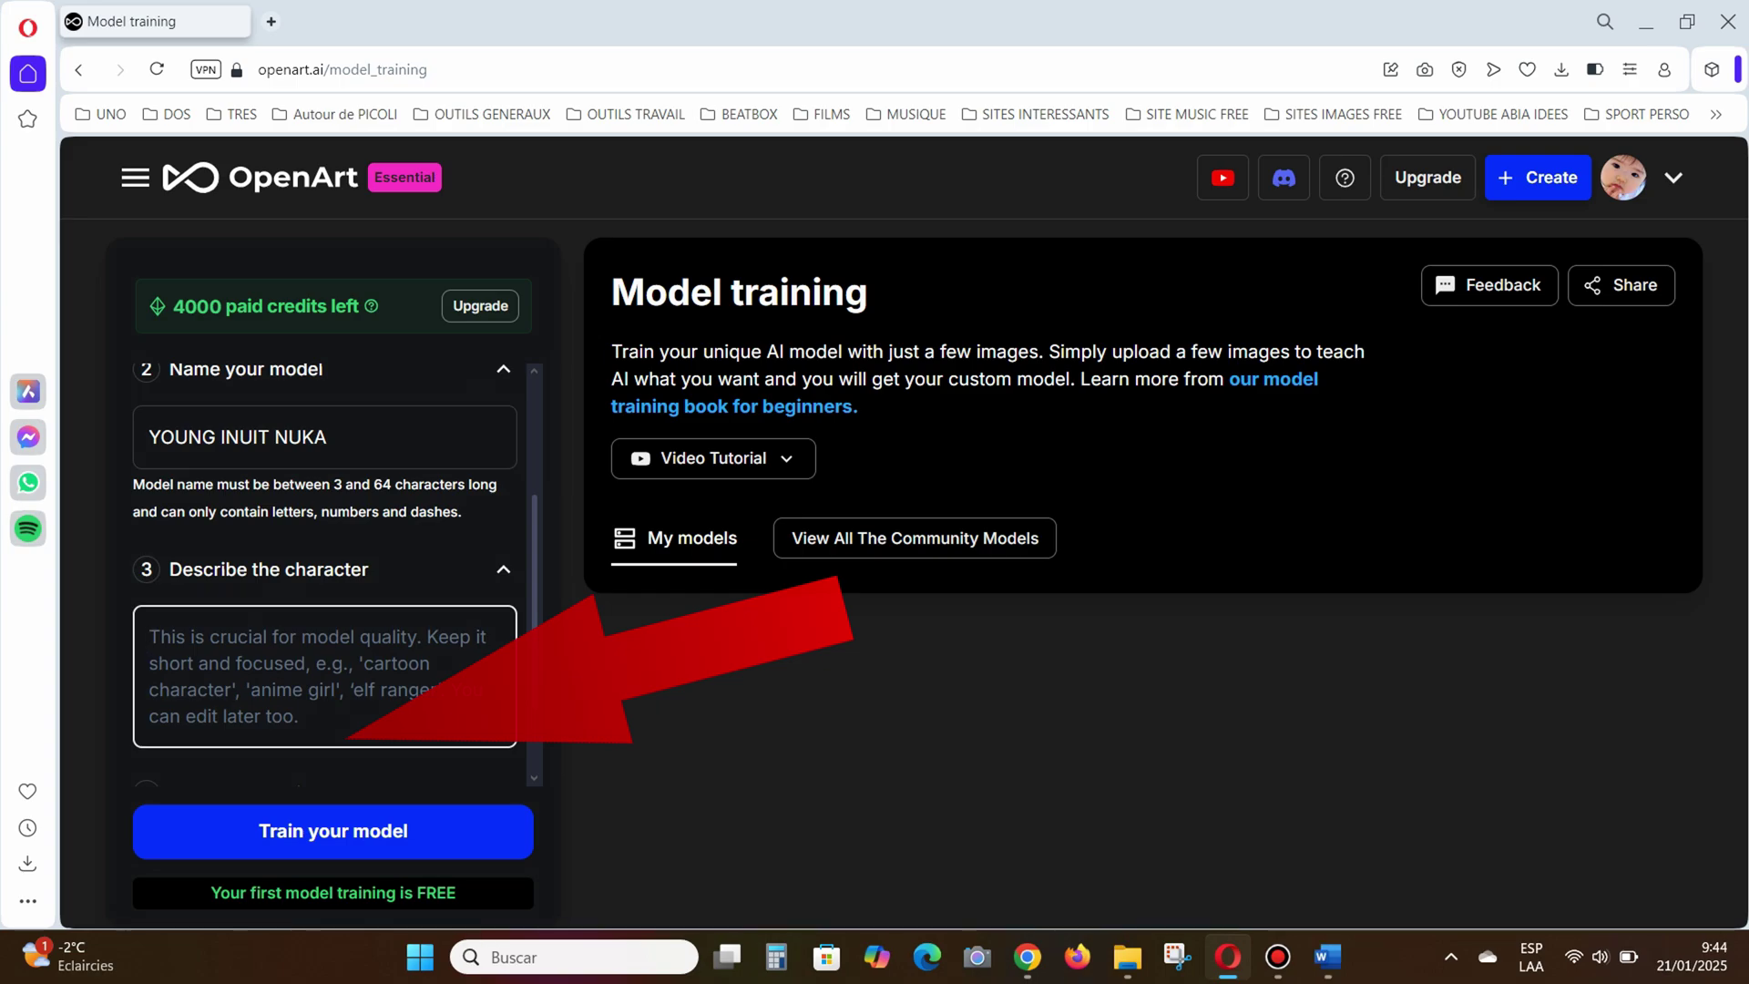
text(Create a detailed 3D render of a young Inuit man, 16 years old, inspired by the Pixar animation style. He has a round face with a warm, golden-brown complexion, high cheekbones, and a slightly broad nose, typical of Inuit heritage. His has eyes similar to those of Asian populations. His straight, jet-black hair is cut short and neat, with a slight tousle from the Arctic winds. He wears a thick parka made of fur and sealskin without any decoration in neutral tones like beige, trimmed with white fur around the hood. The hood is pulled back, revealing his hair. He has gloves and boots made from animal hide.)
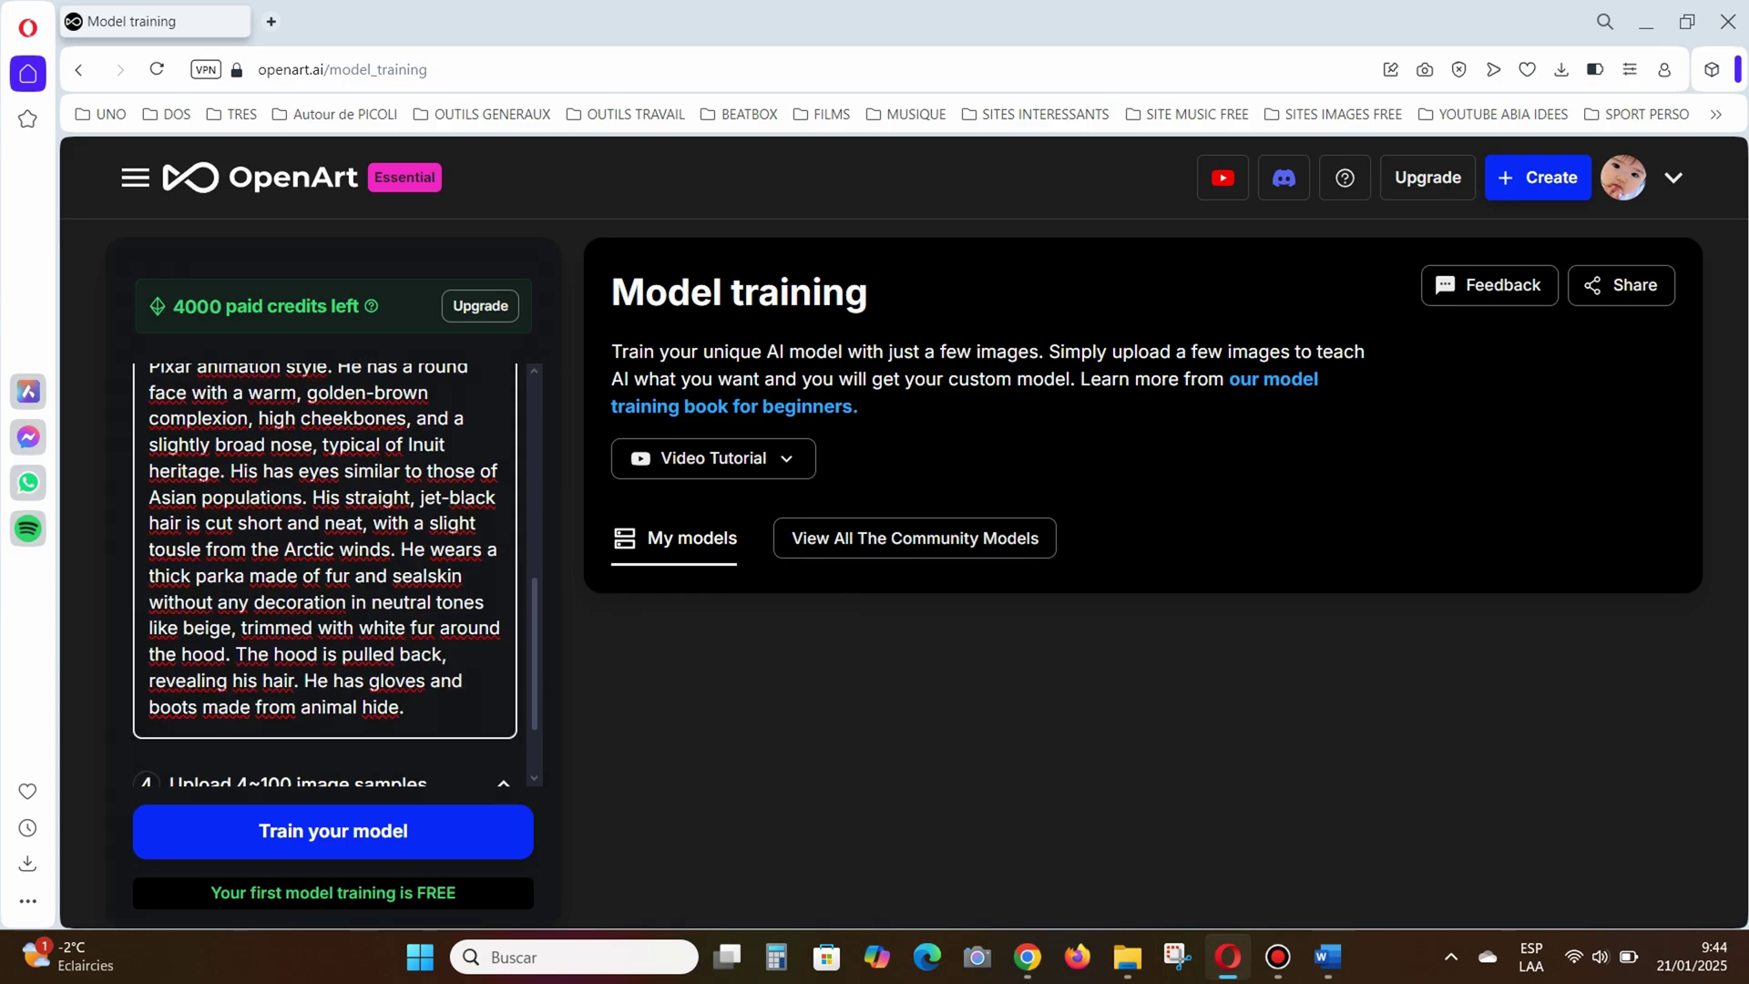
scroll(326, 574, up, 4)
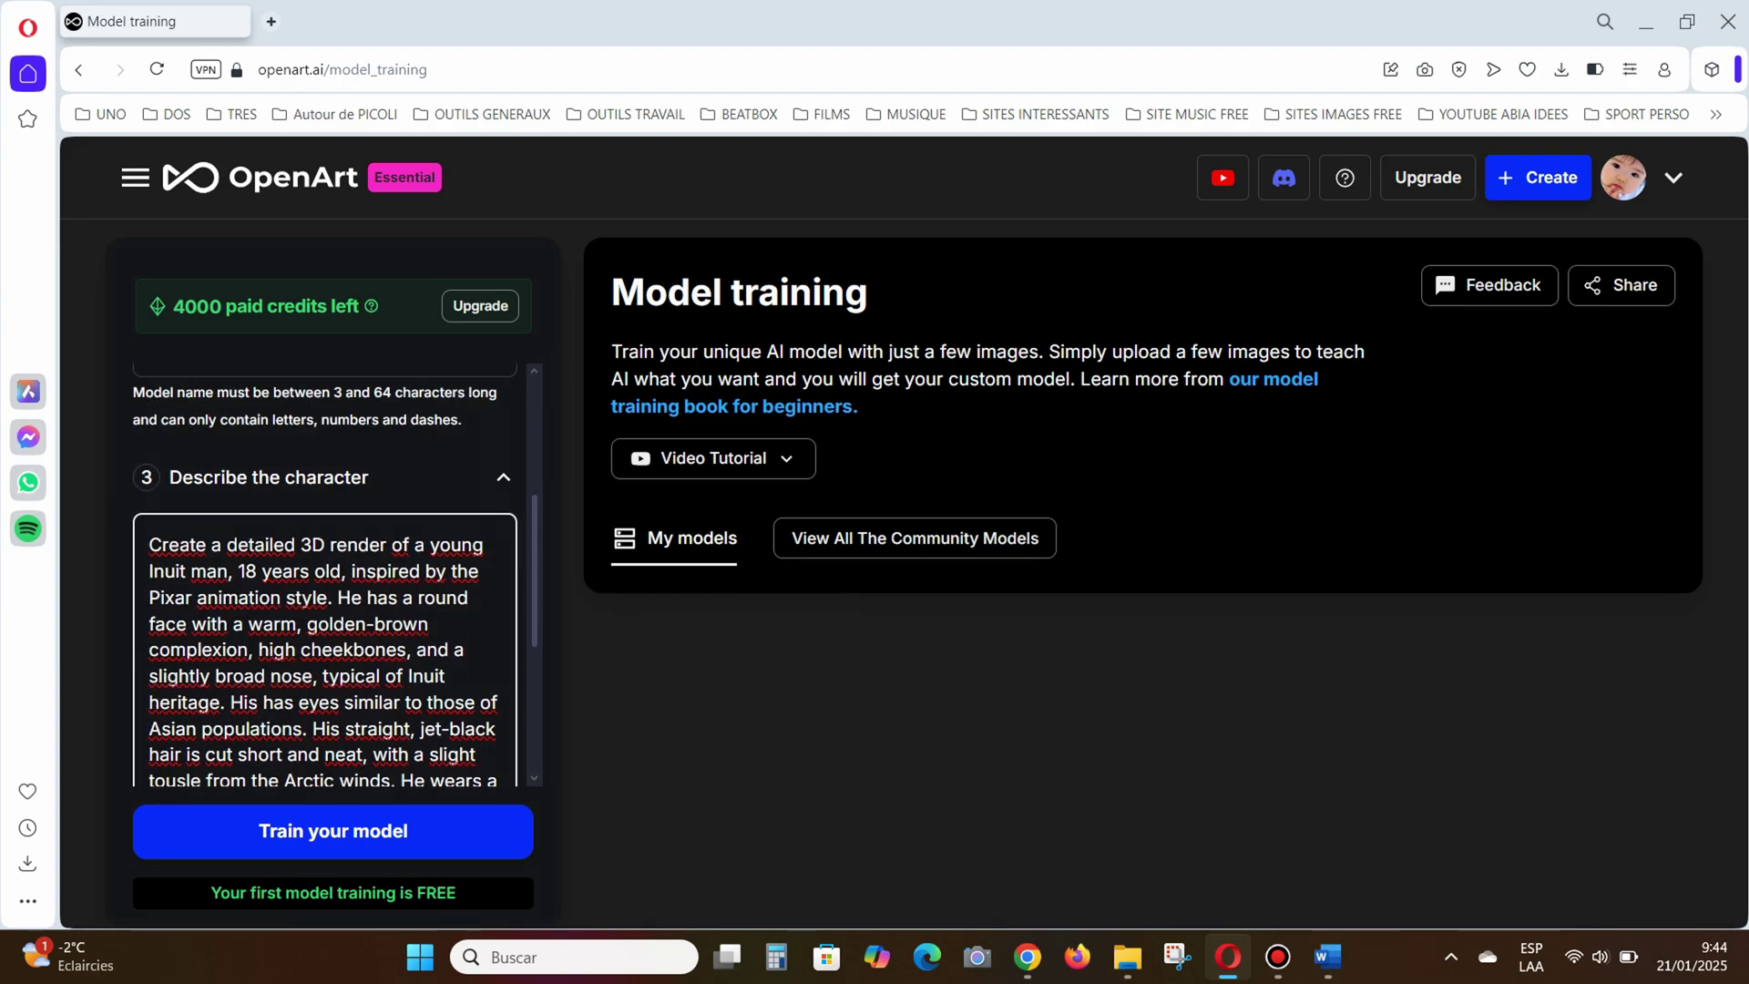
scroll(326, 638, down, 1)
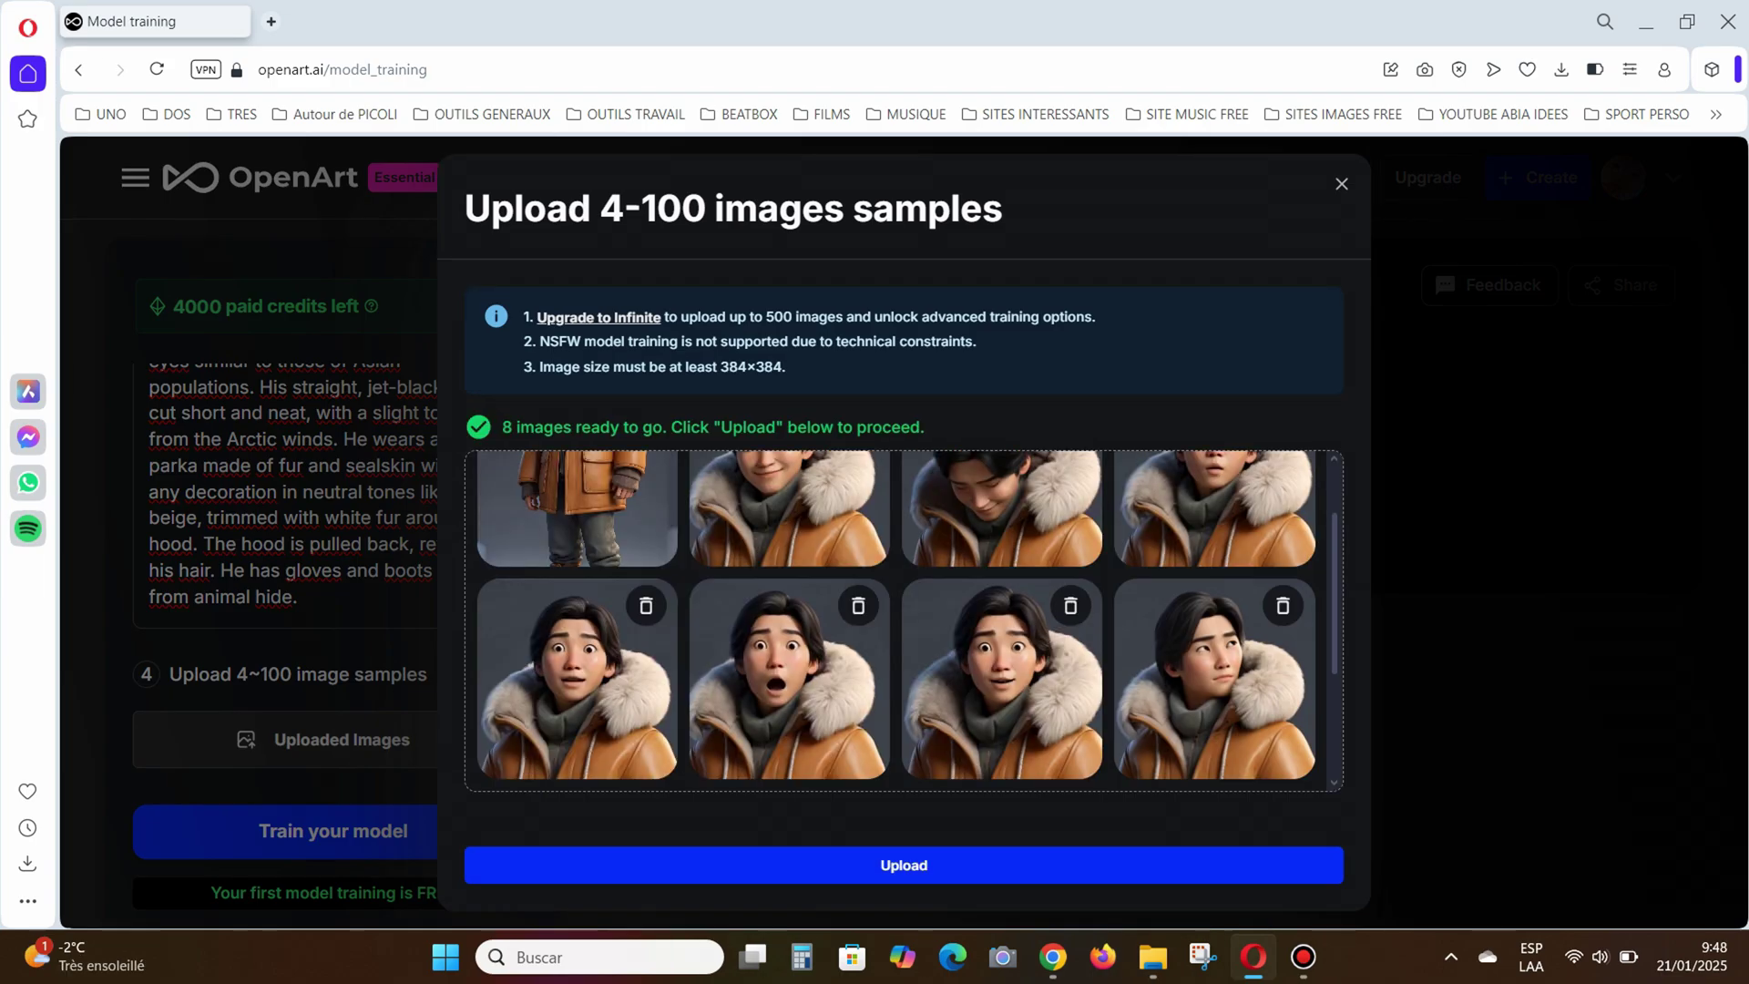
- Scroll down the model page to the image upload and training controls
scroll(578, 665, down, 3)
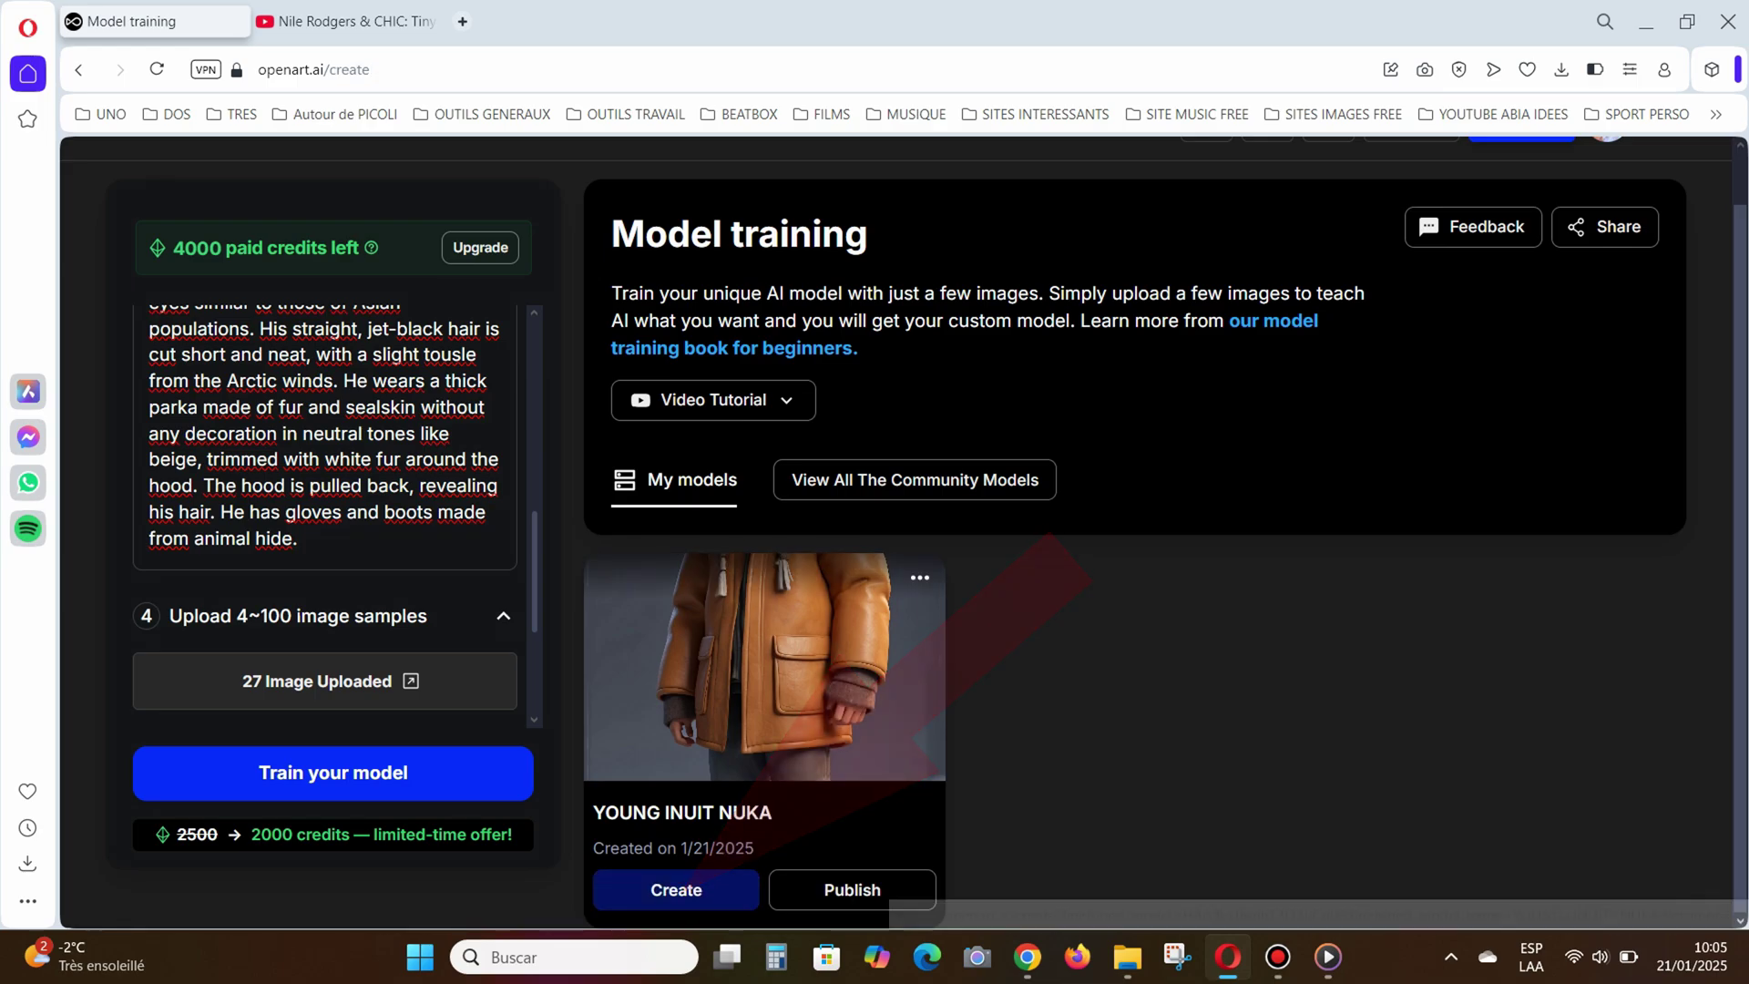
- Generate four 1536×1024 landscape kayak-scene images with the YOUNG INUIT NUKA model
click(676, 890)
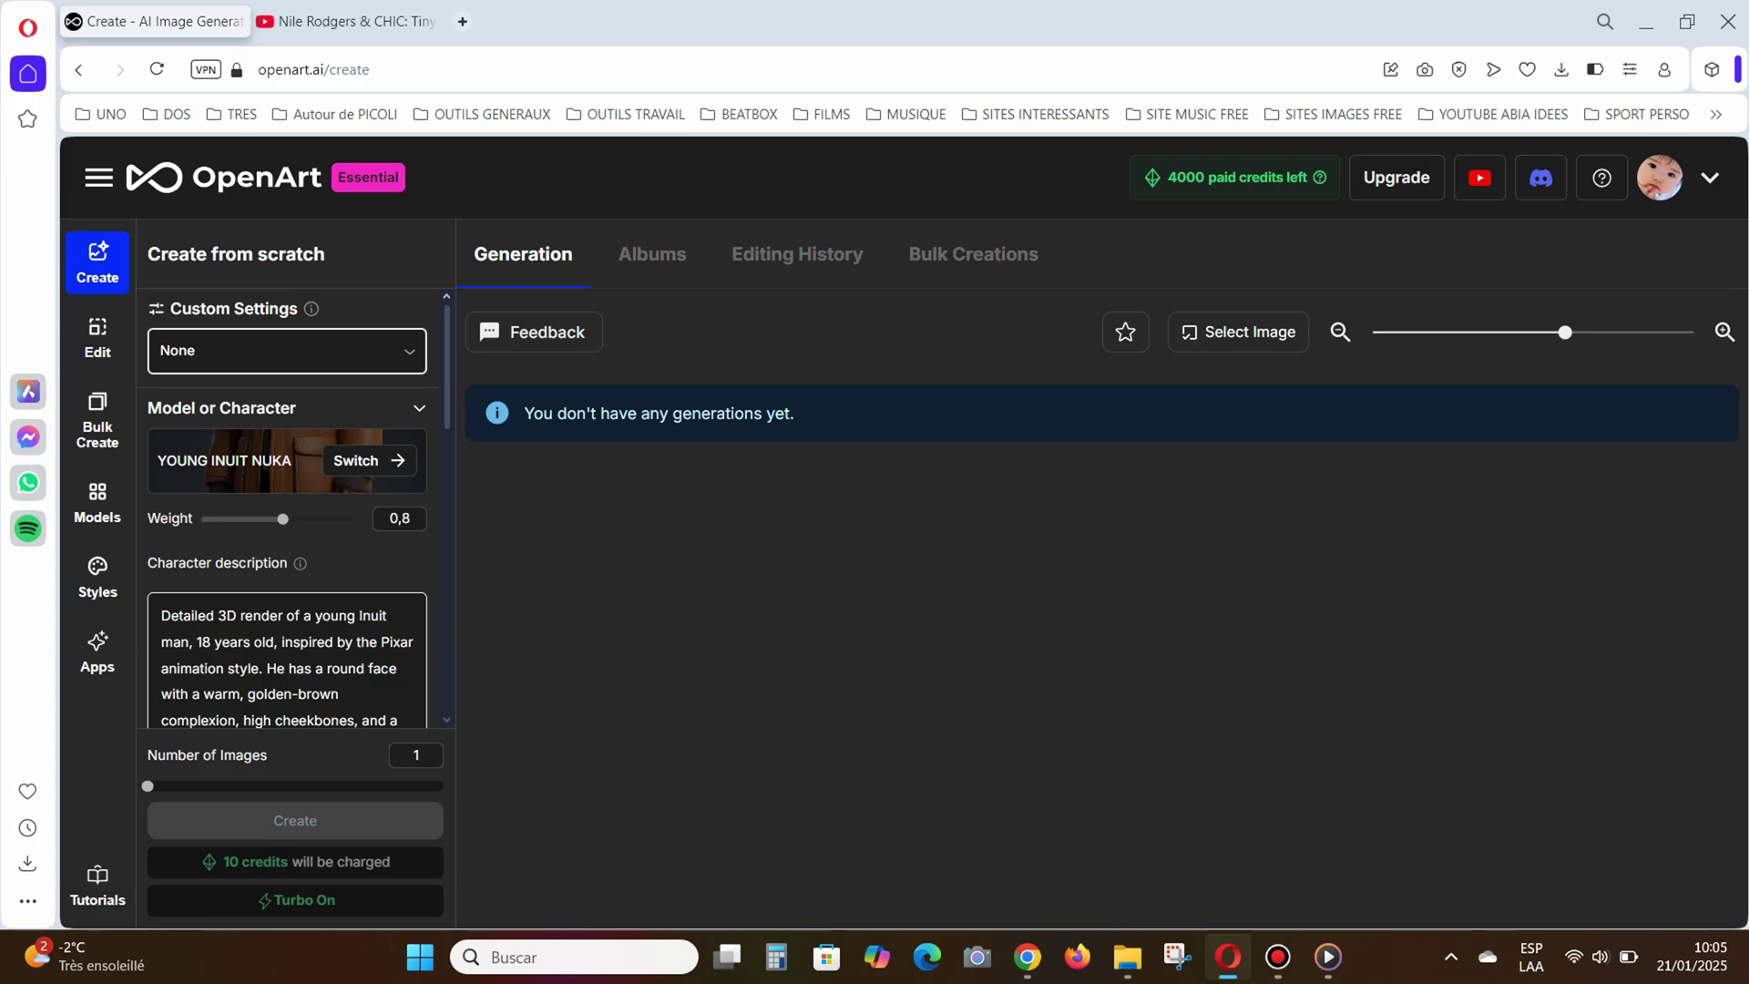
scroll(287, 565, down, 2)
scroll(287, 547, down, 2)
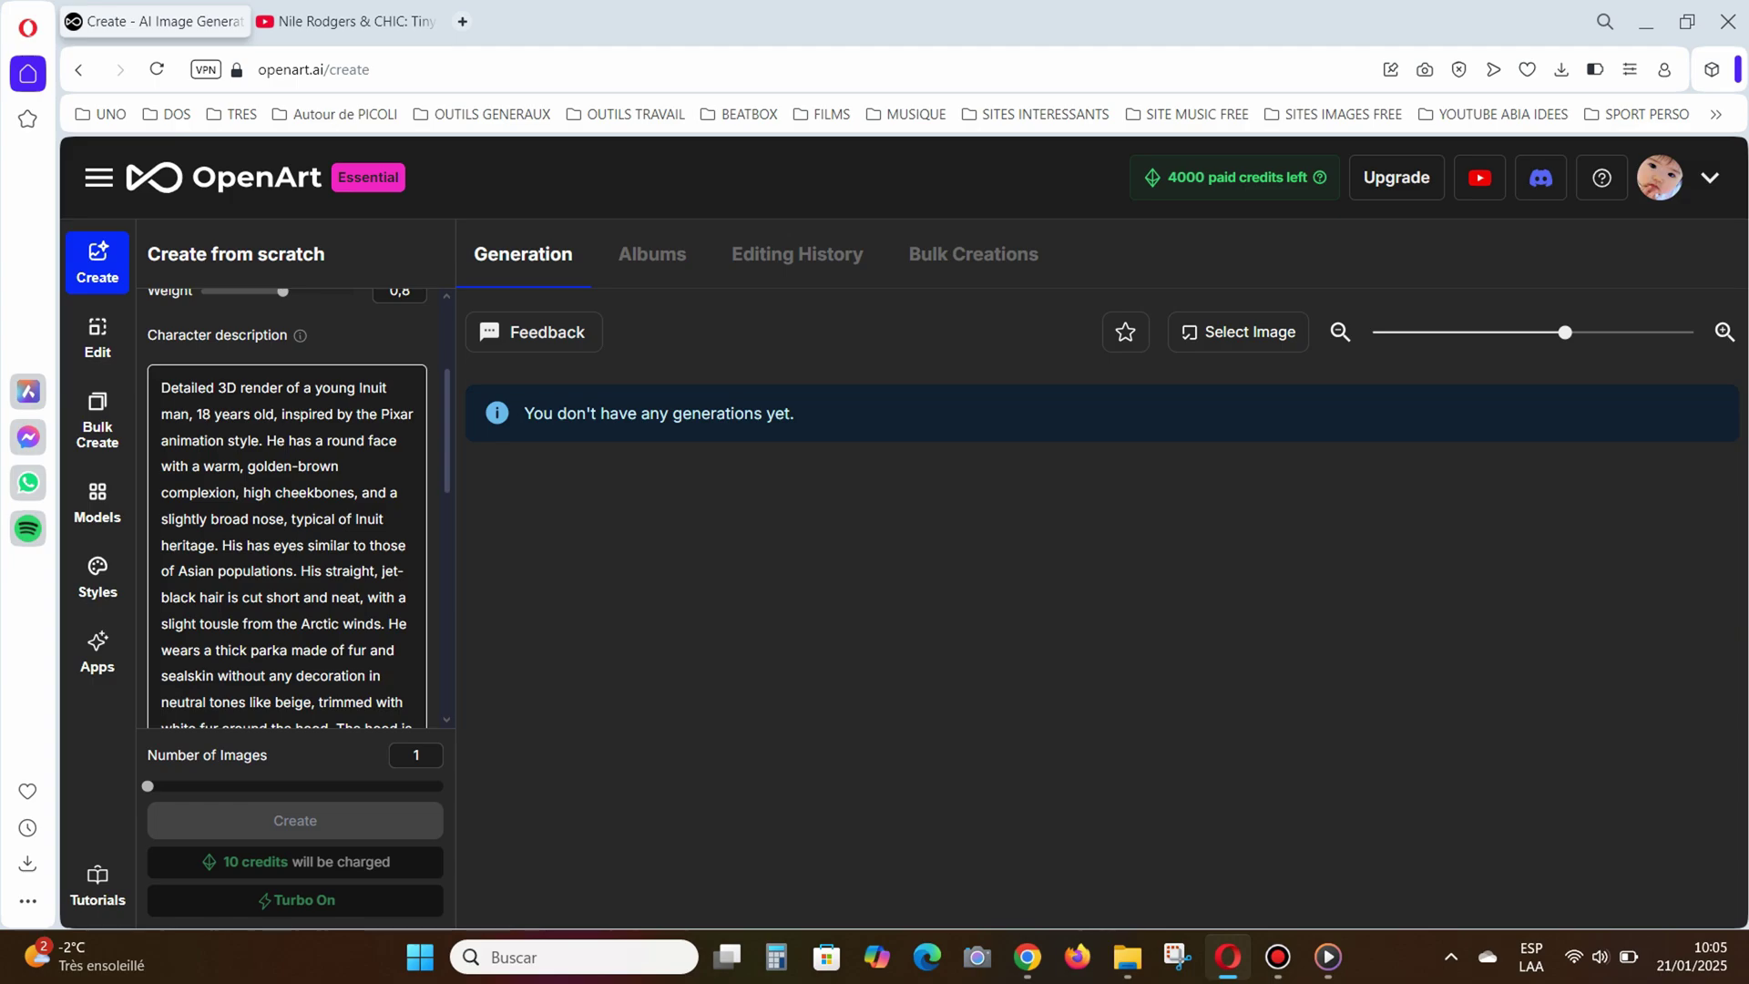
scroll(287, 547, down, 5)
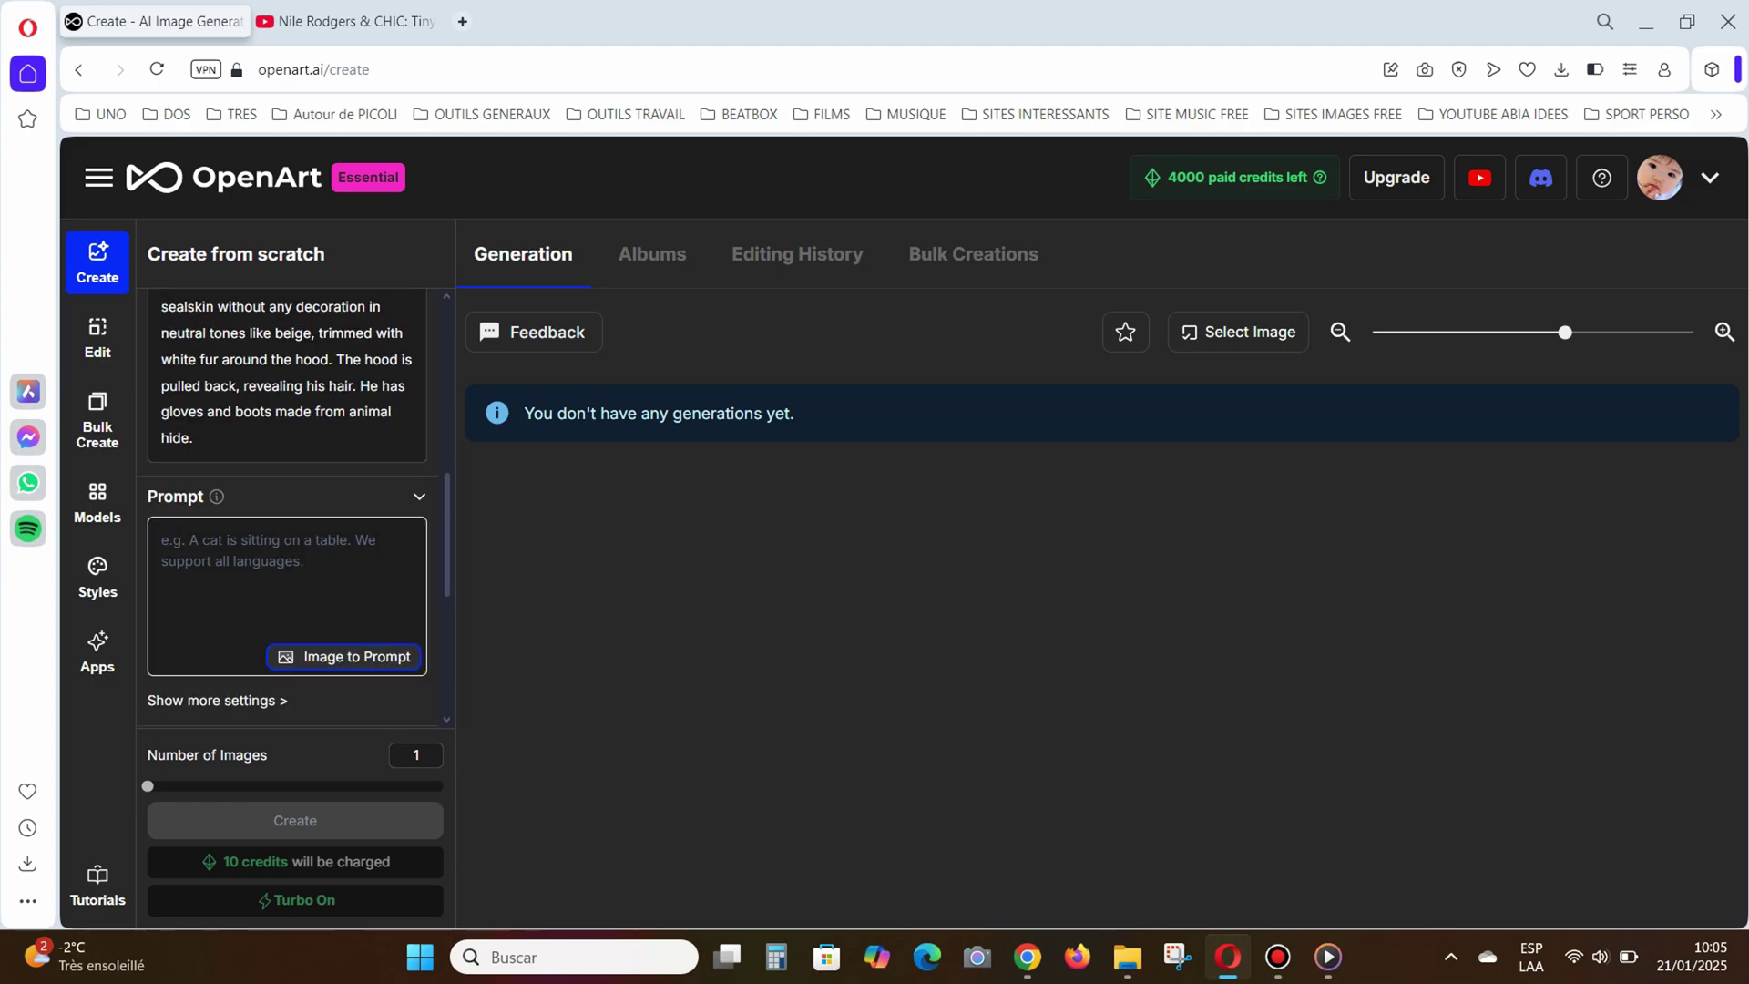
scroll(287, 510, up, 2)
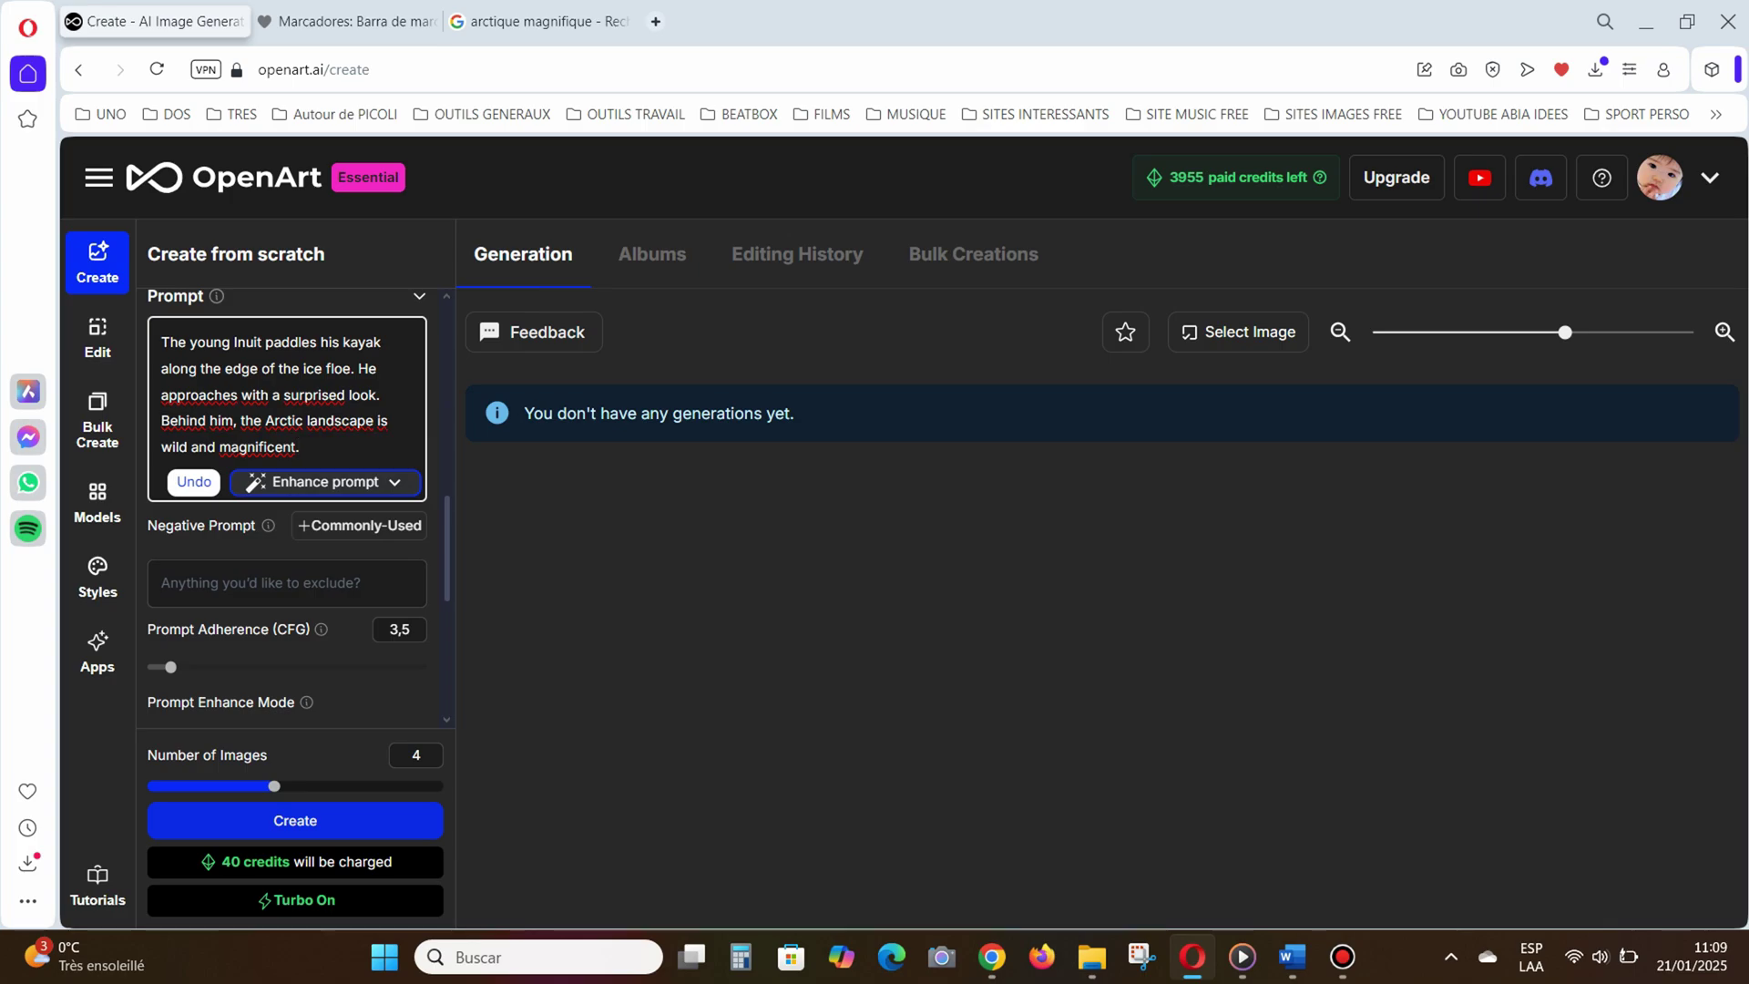
scroll(287, 508, down, 2)
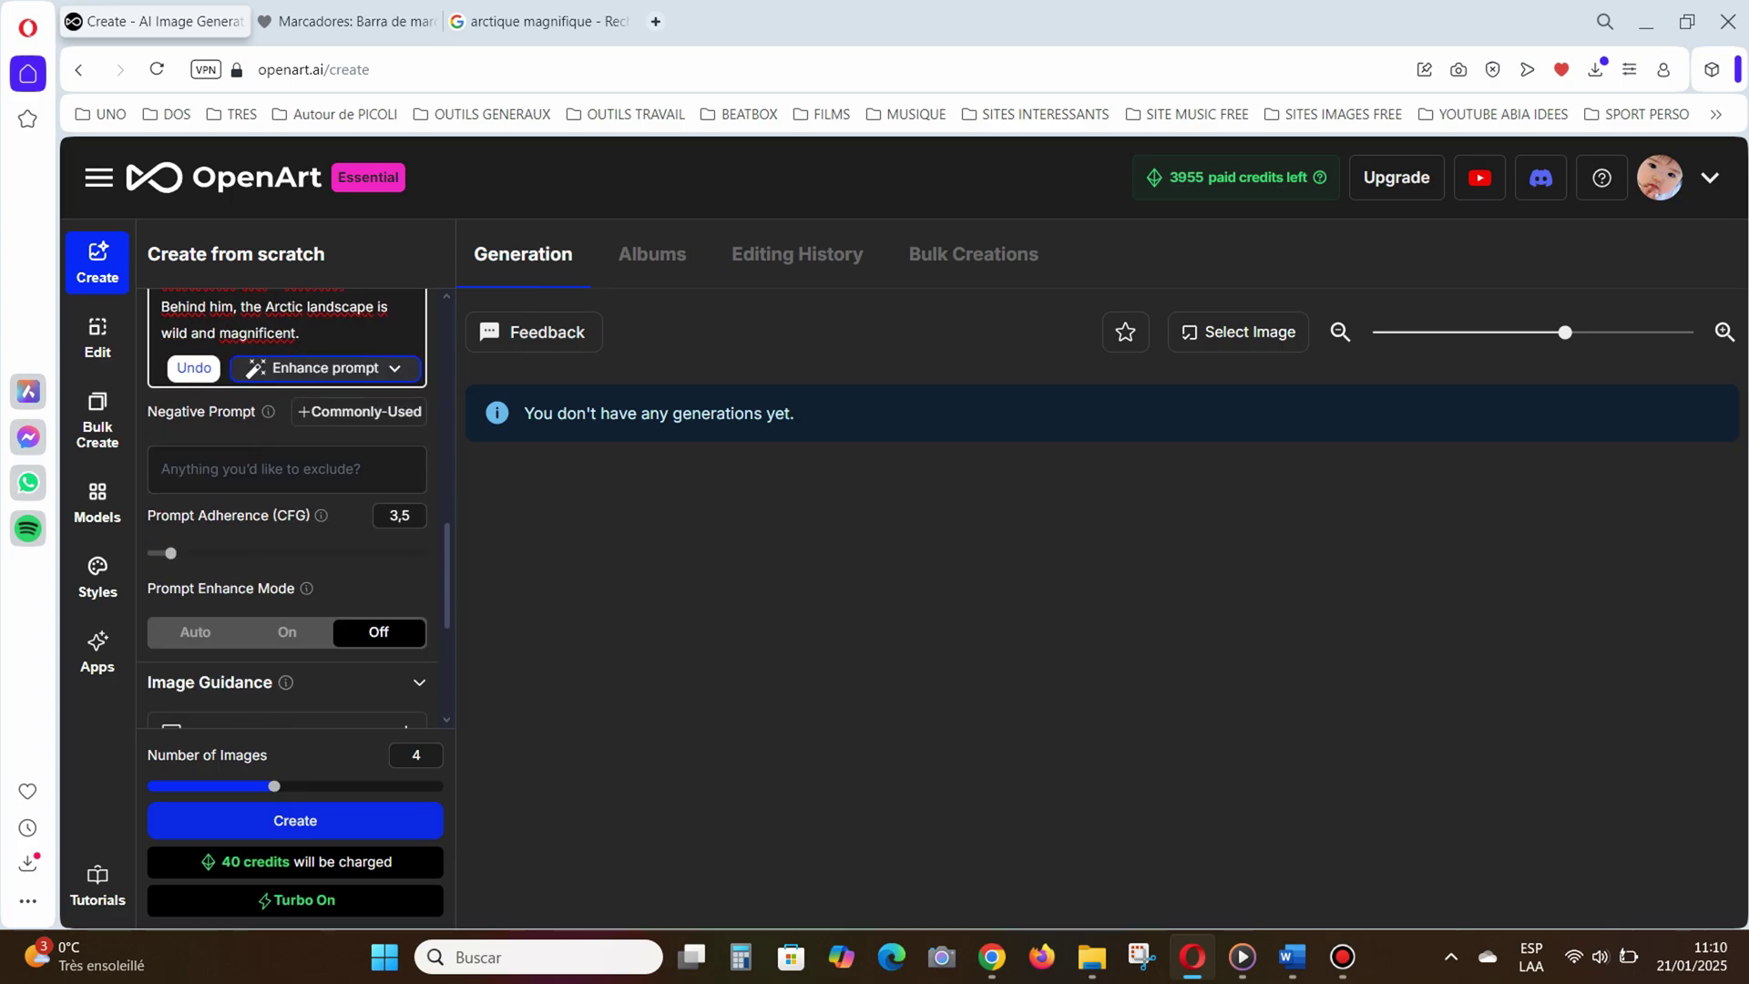
scroll(287, 509, down, 2)
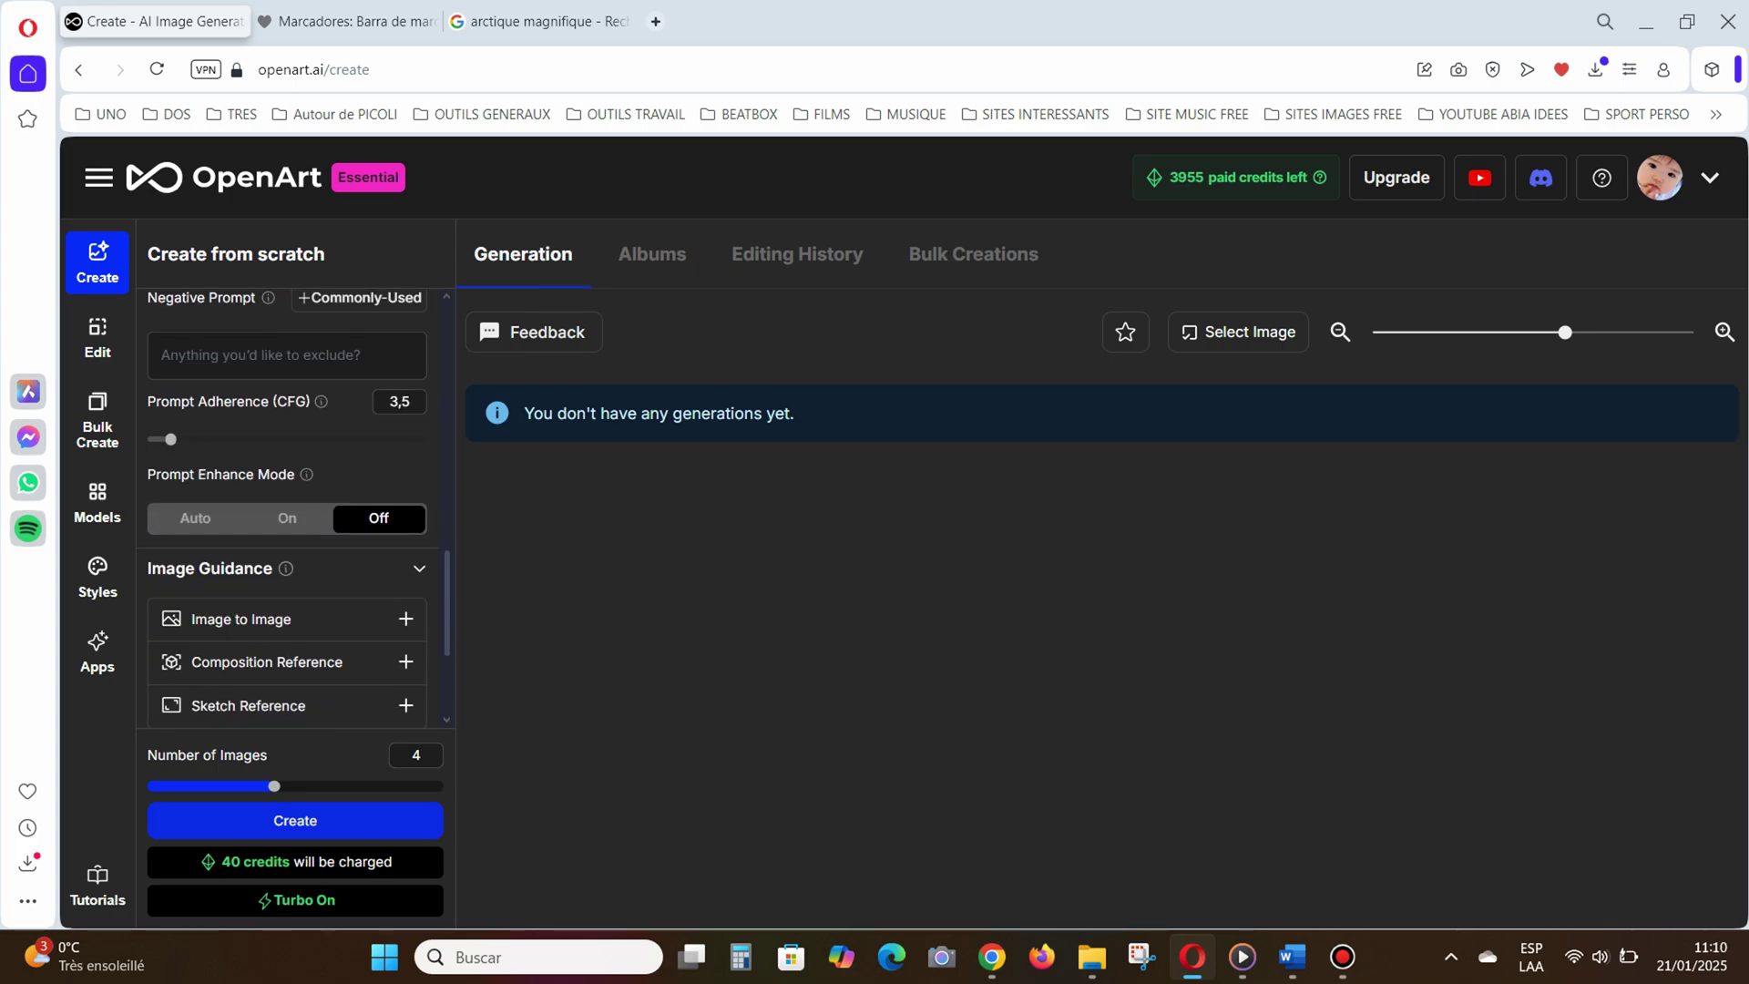
scroll(287, 508, down, 4)
key(ctrl+Return)
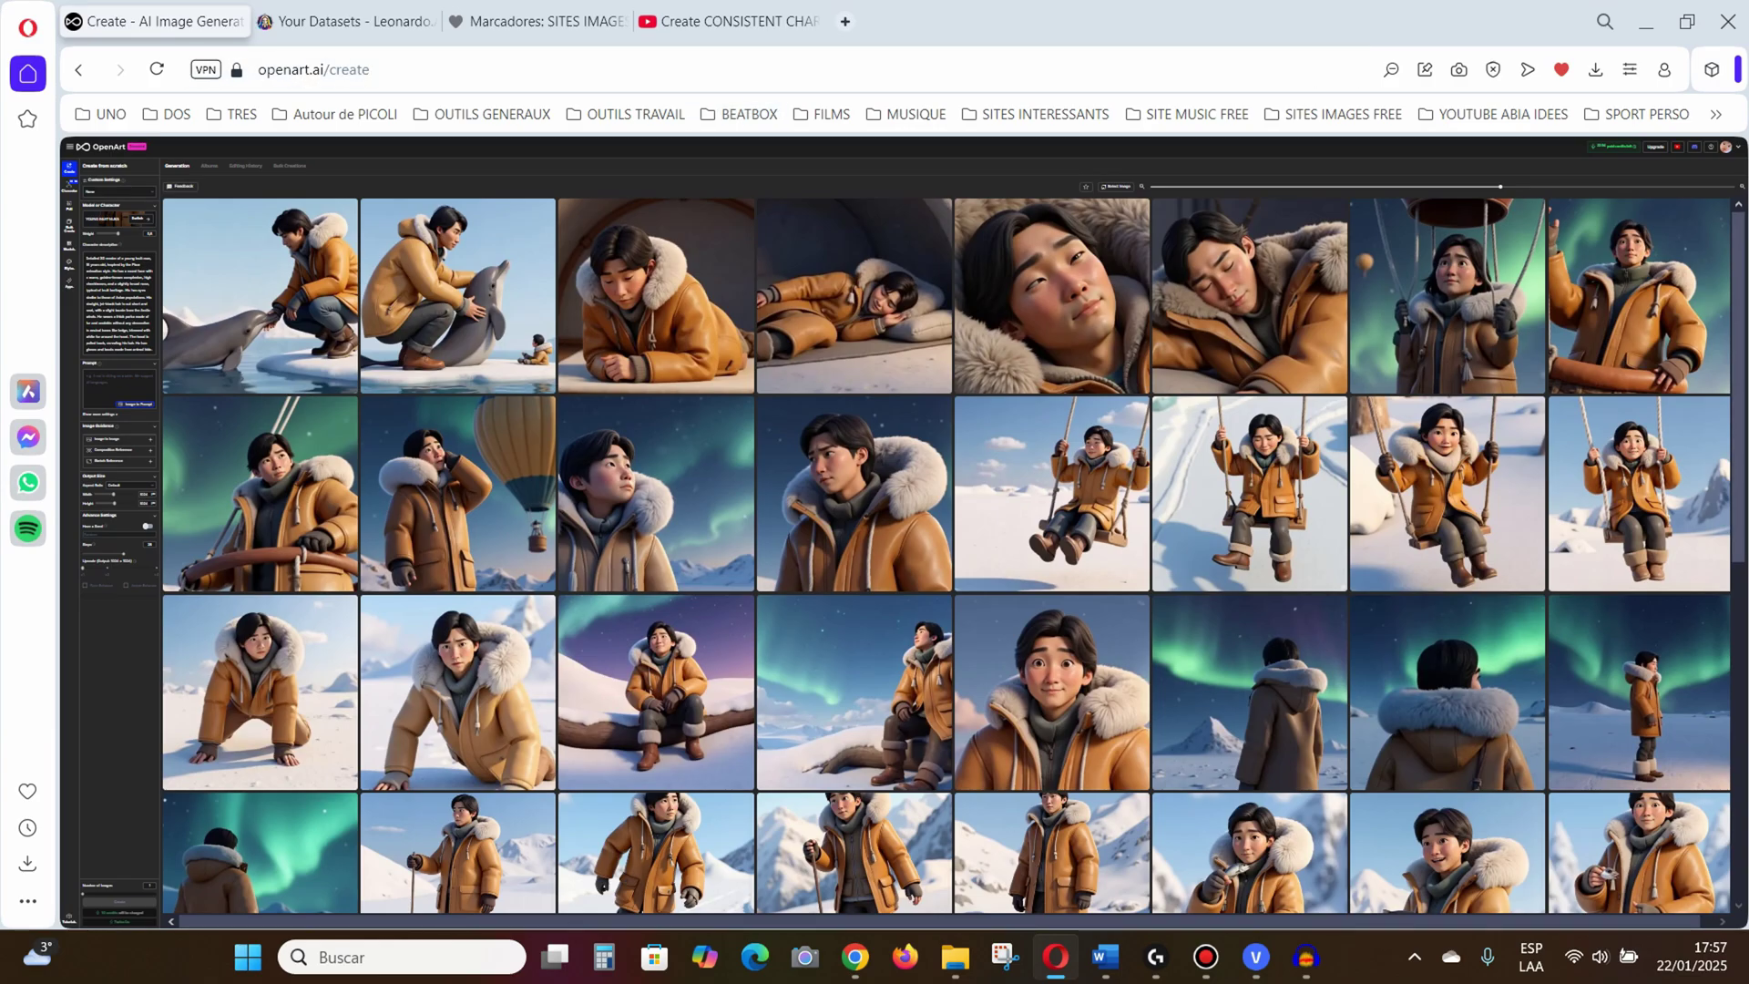
scroll(954, 554, down, 2)
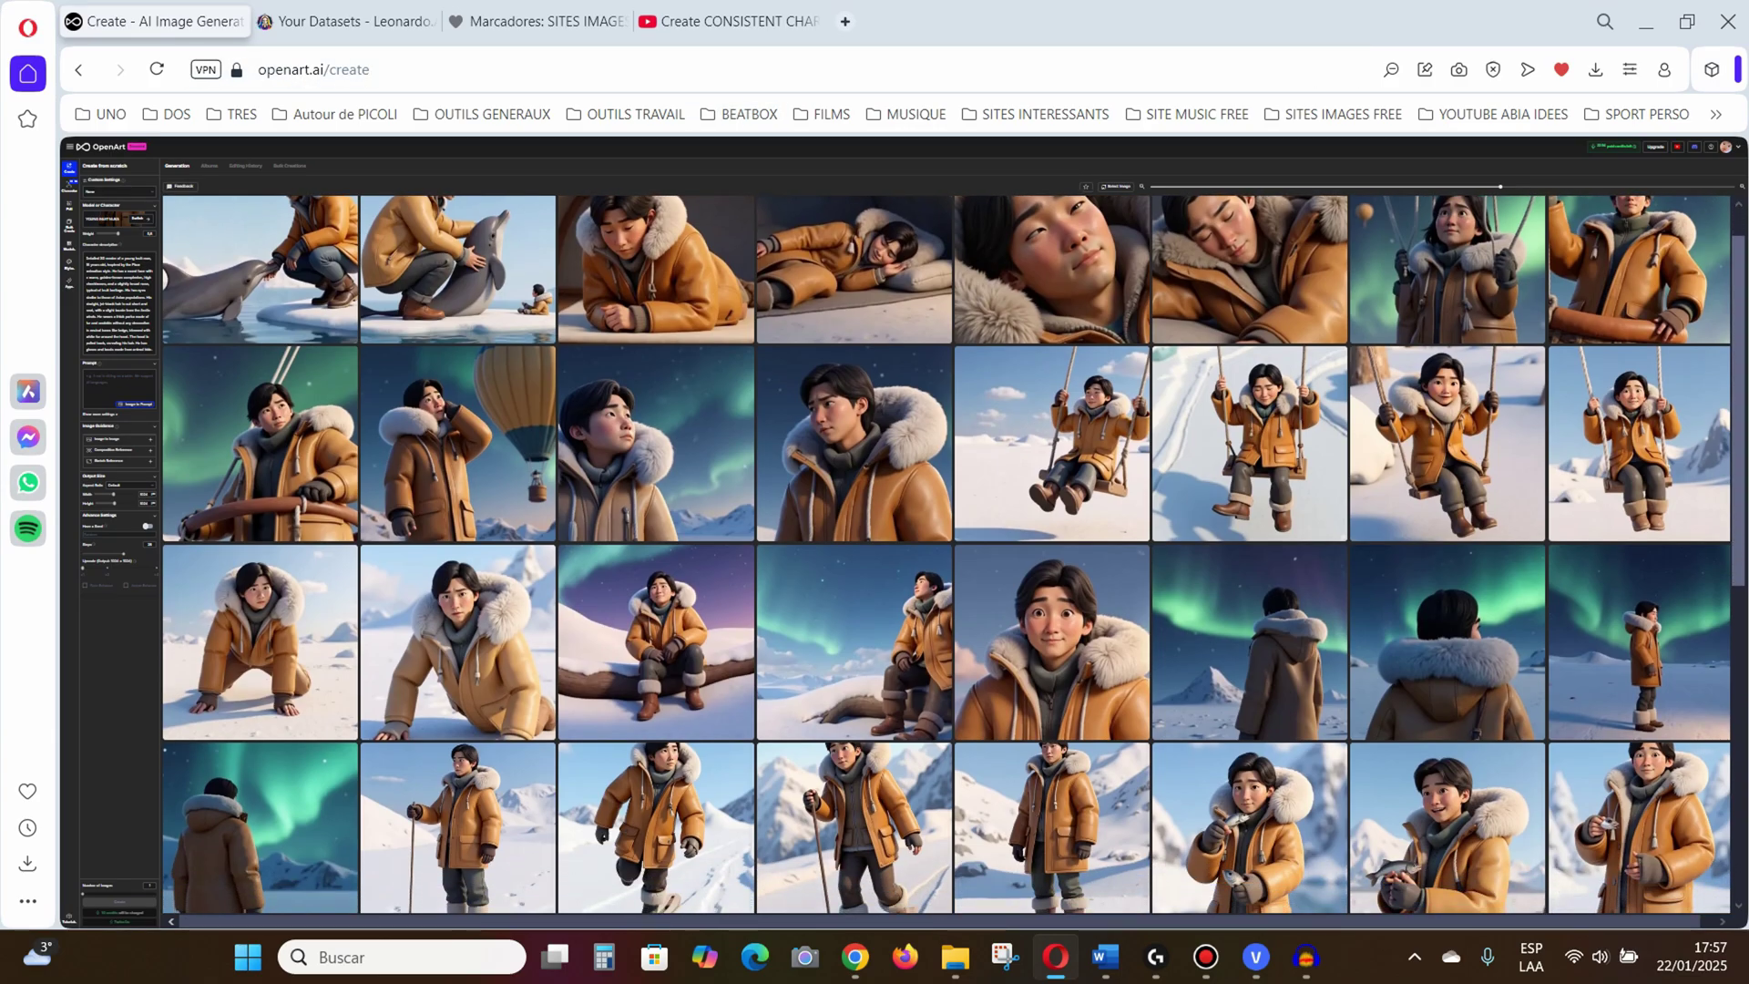
scroll(954, 555, down, 4)
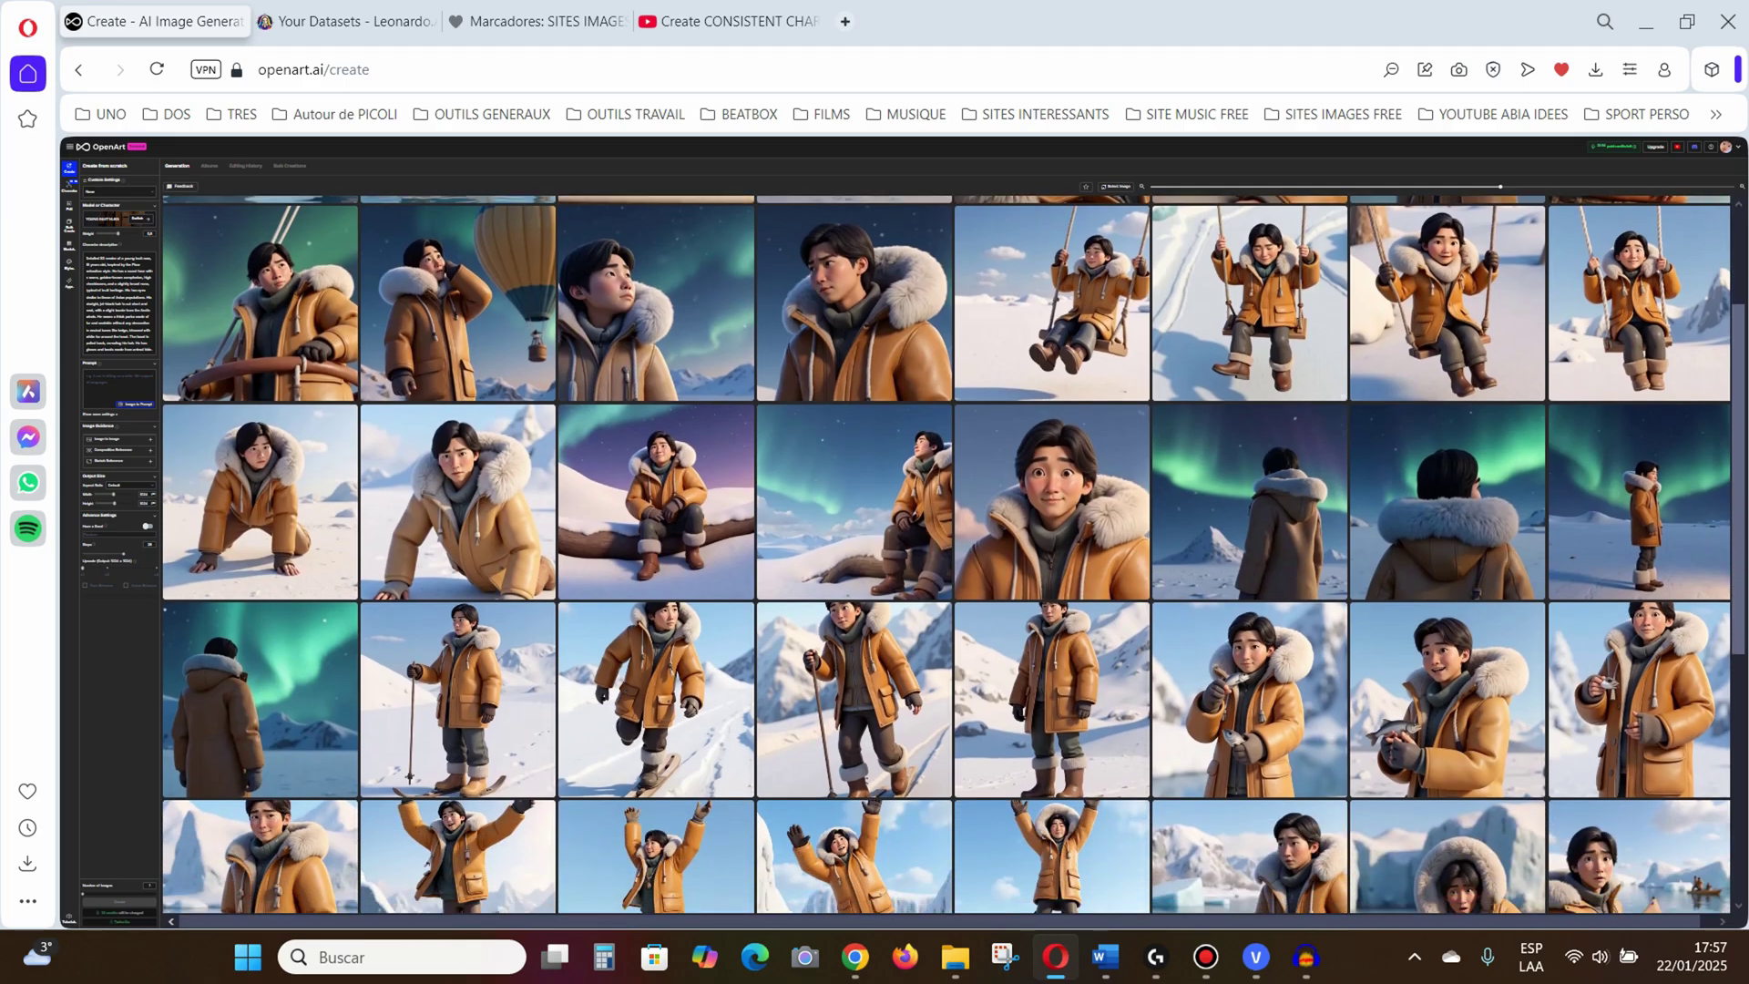
scroll(954, 555, down, 4)
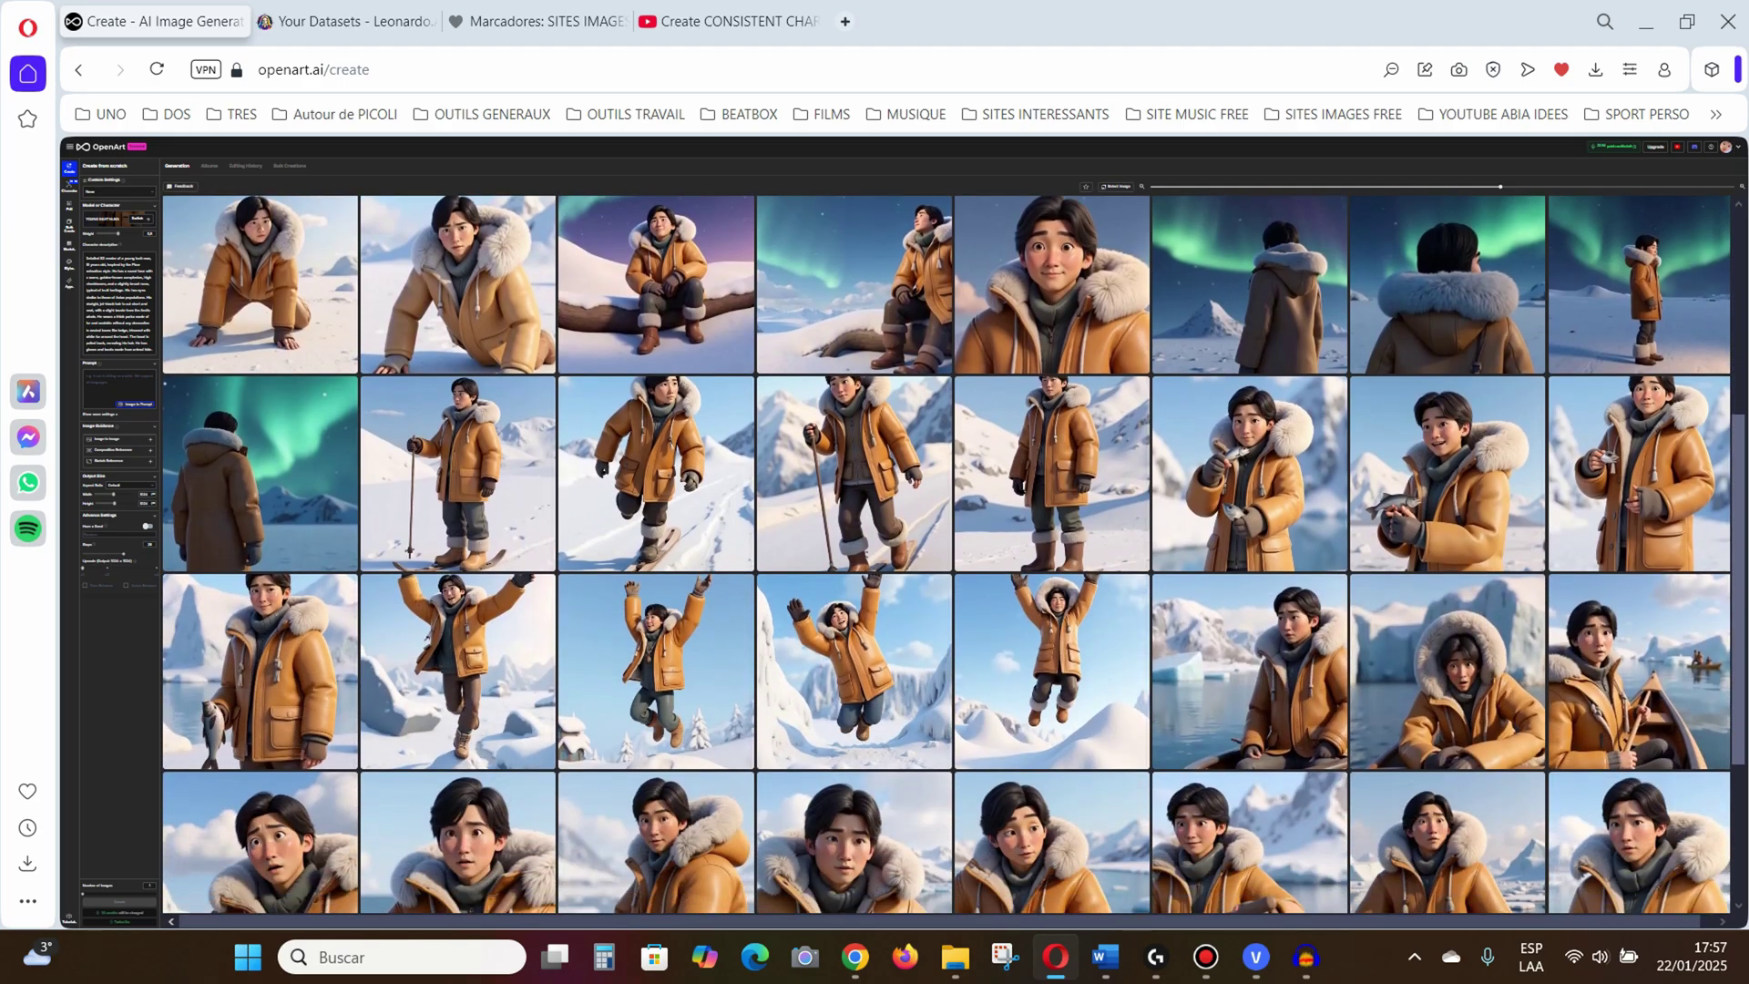
scroll(954, 555, down, 5)
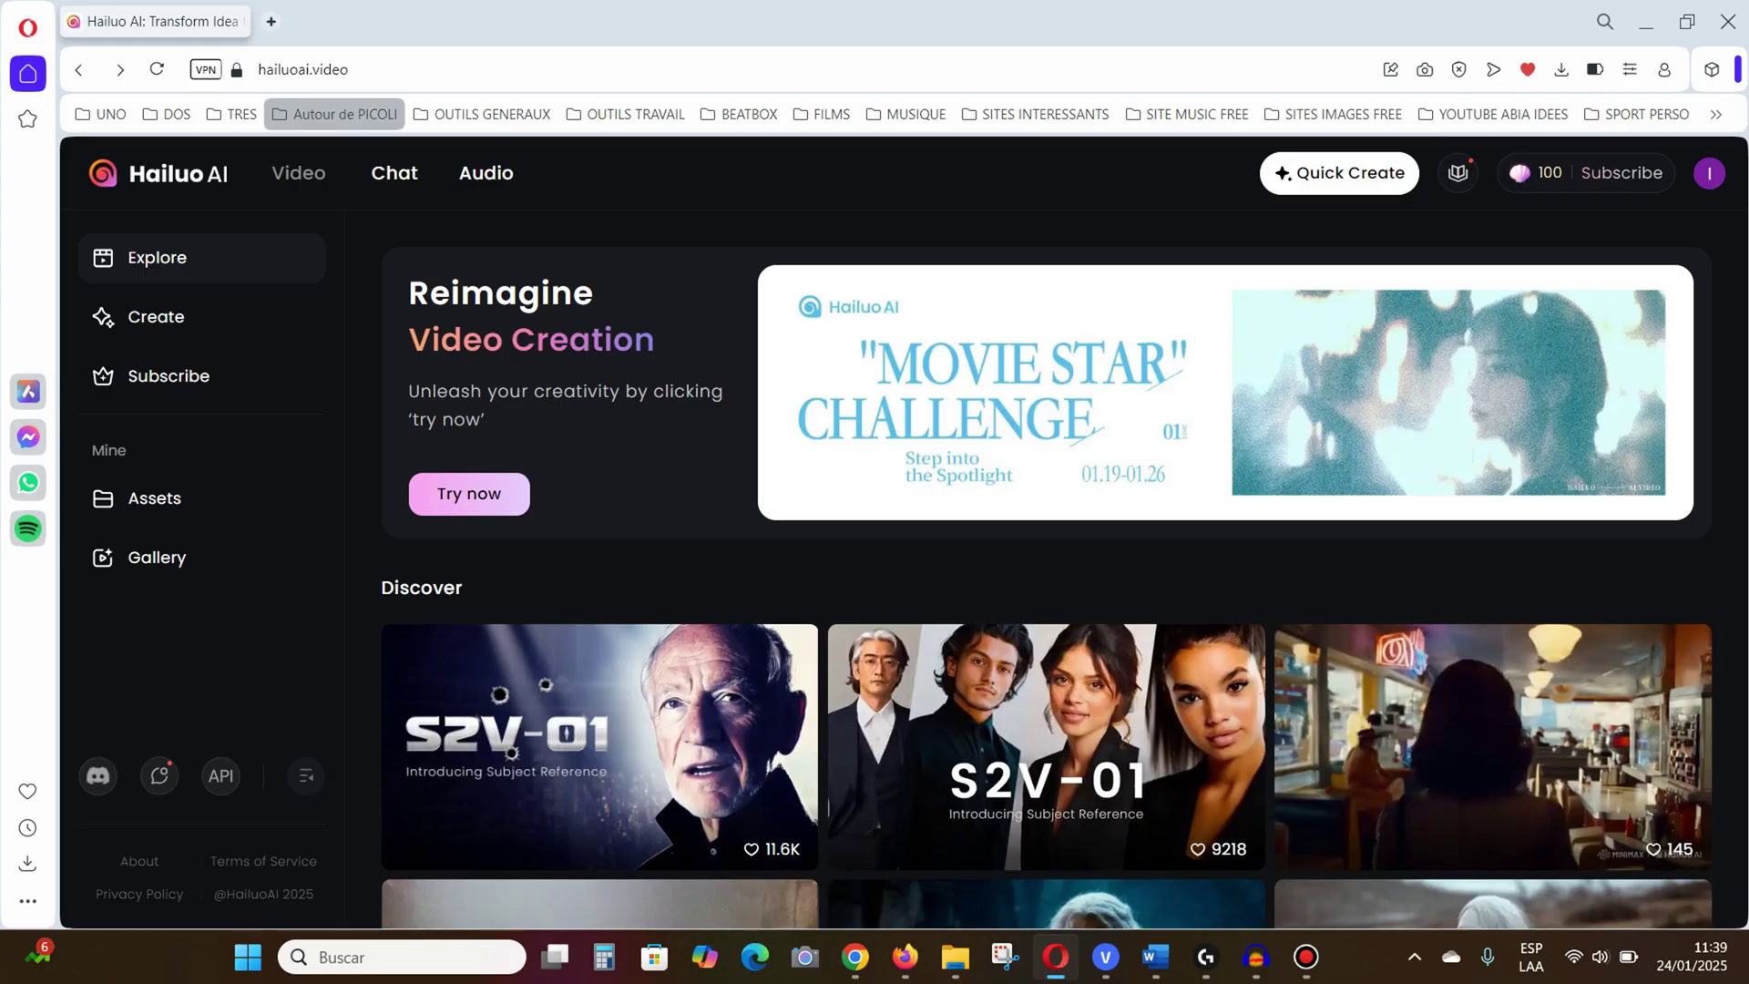
- Upload image 80 to Hailuo Image to Video and generate with a slow-turning subtle motion prompt
key(ctrl+l)
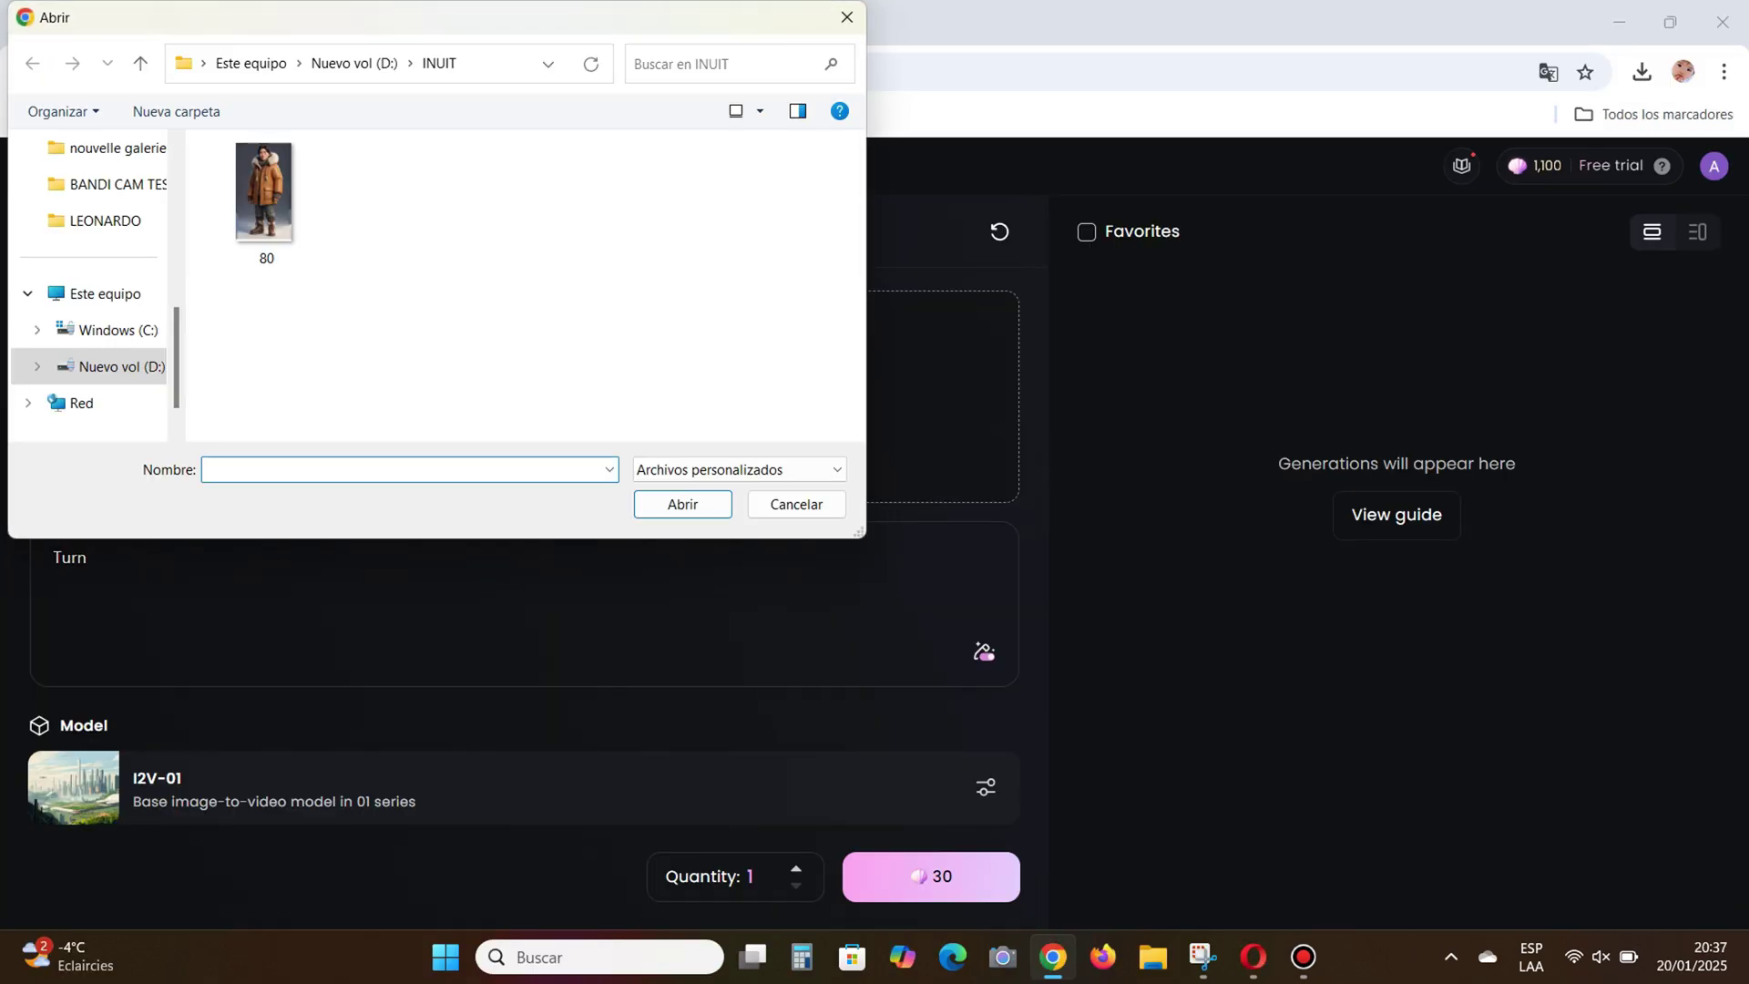
double_click(265, 200)
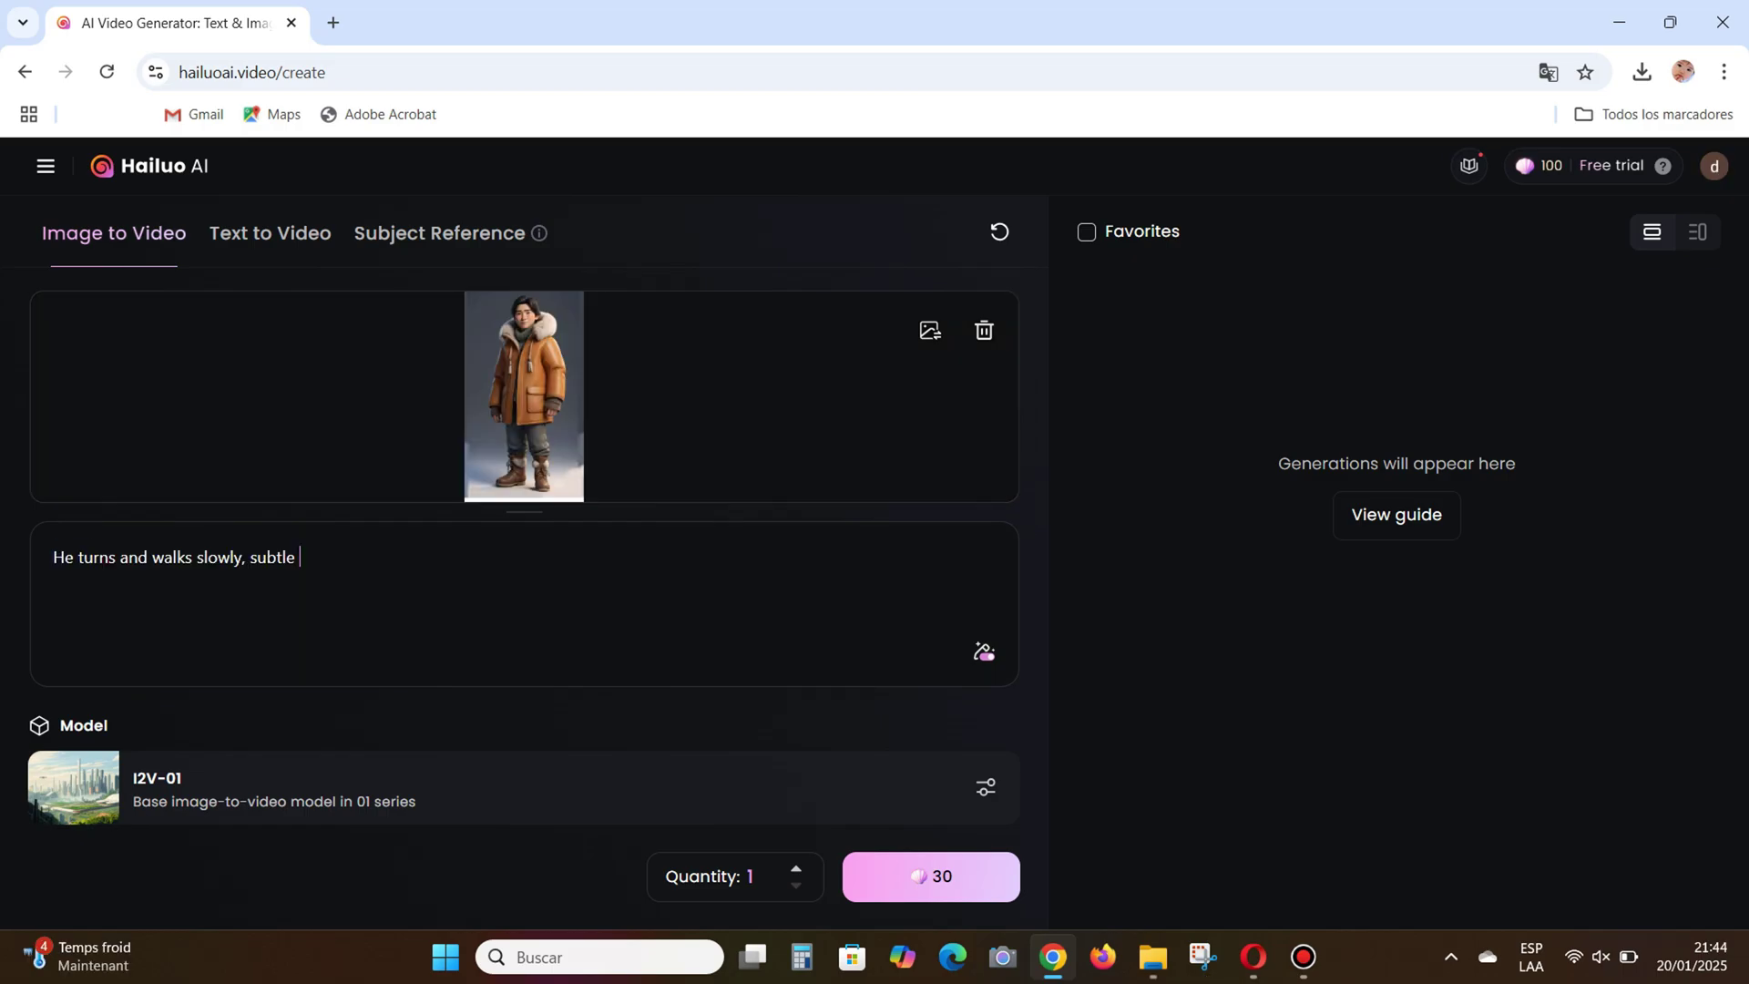
text(motion.)
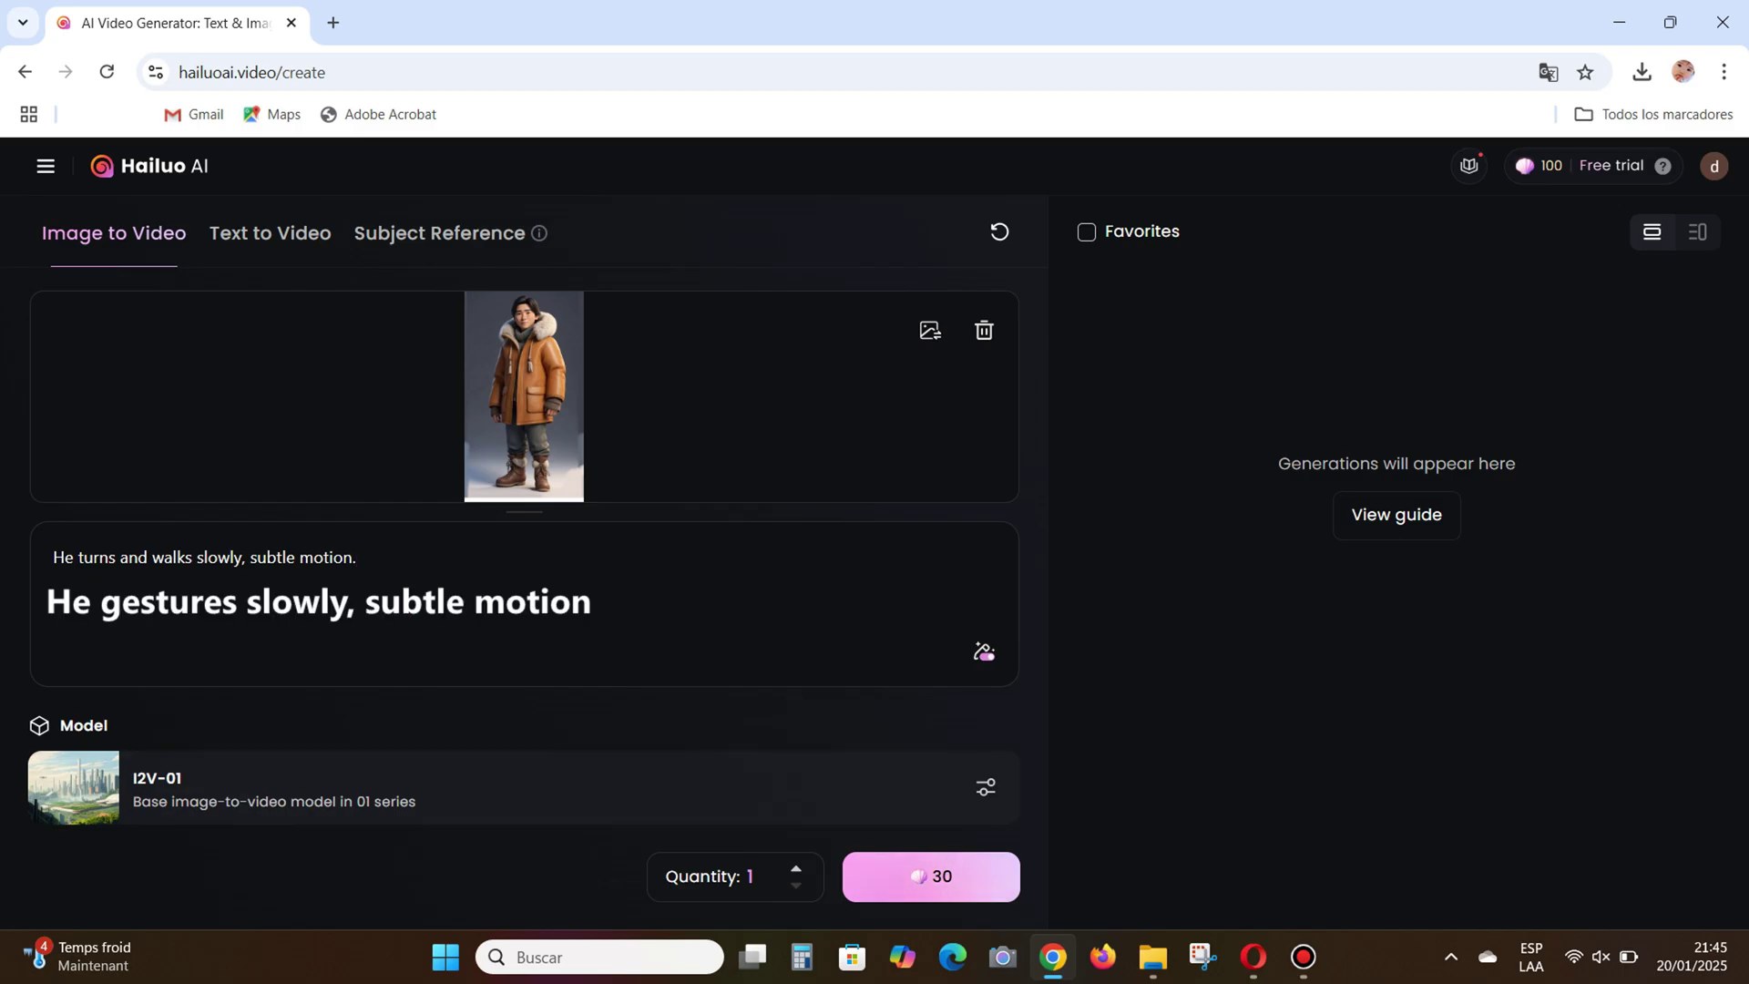
key(Return)
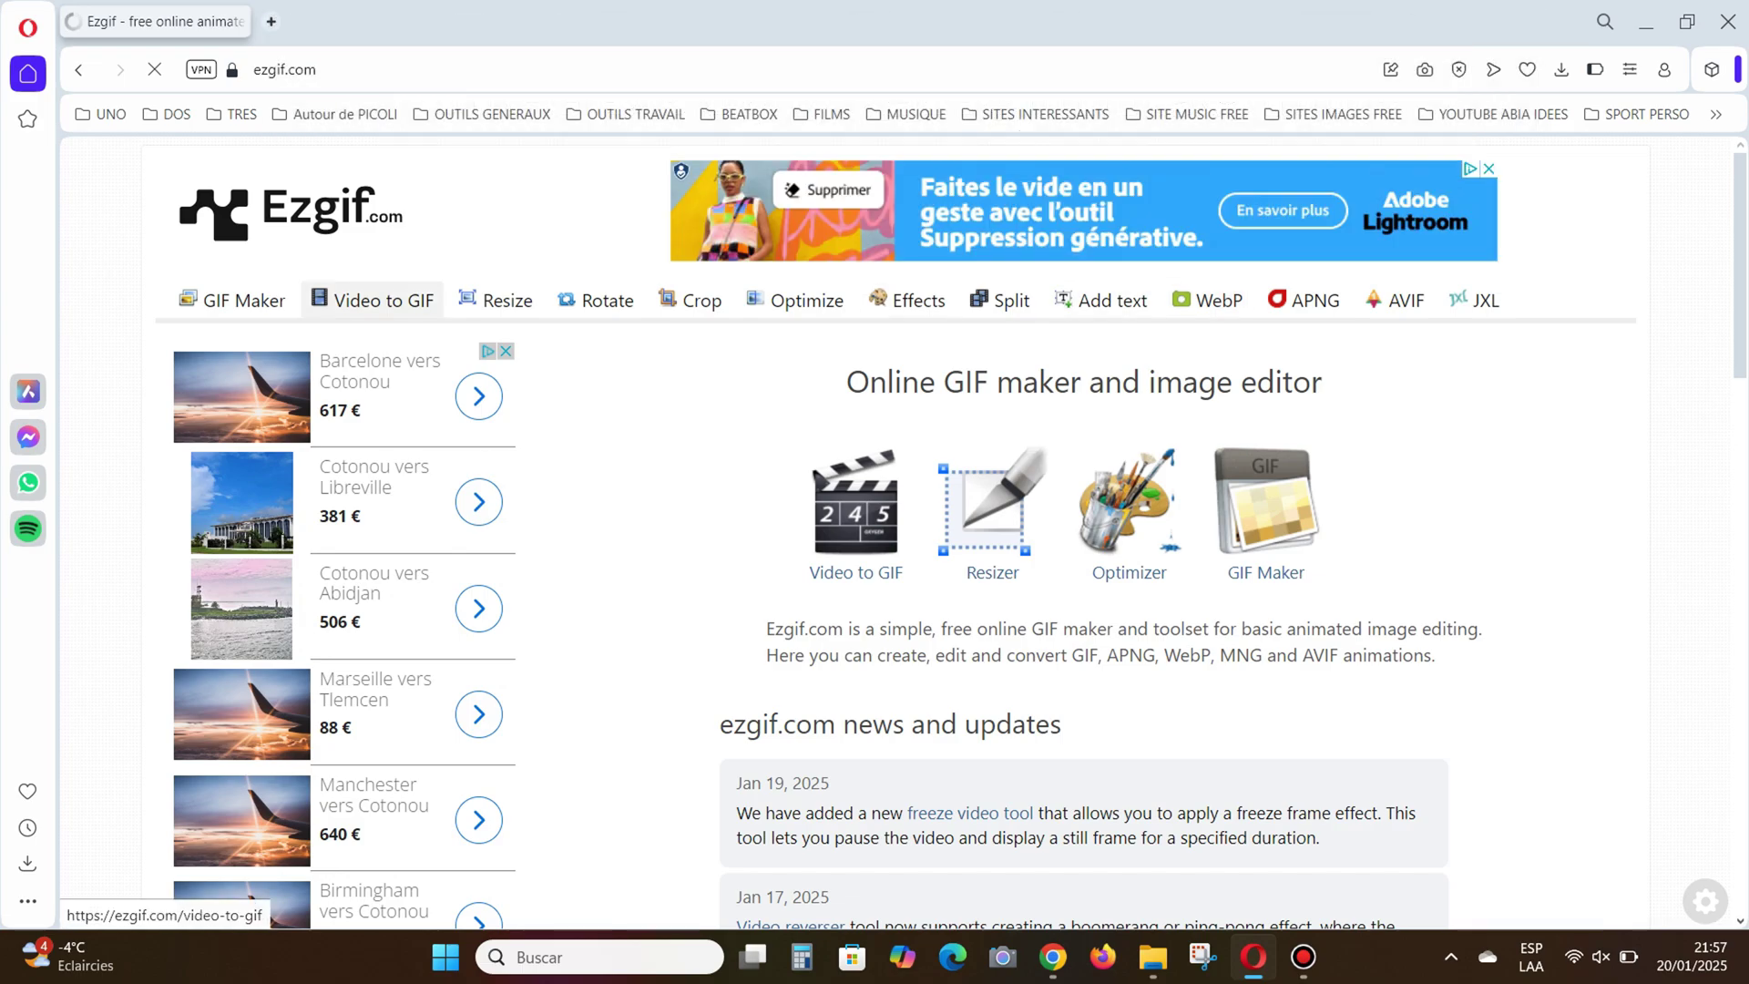
- Convert 1.mp4 to PNG frames with Ezgif's Video to PNG tool and download them as ZIP
click(437, 303)
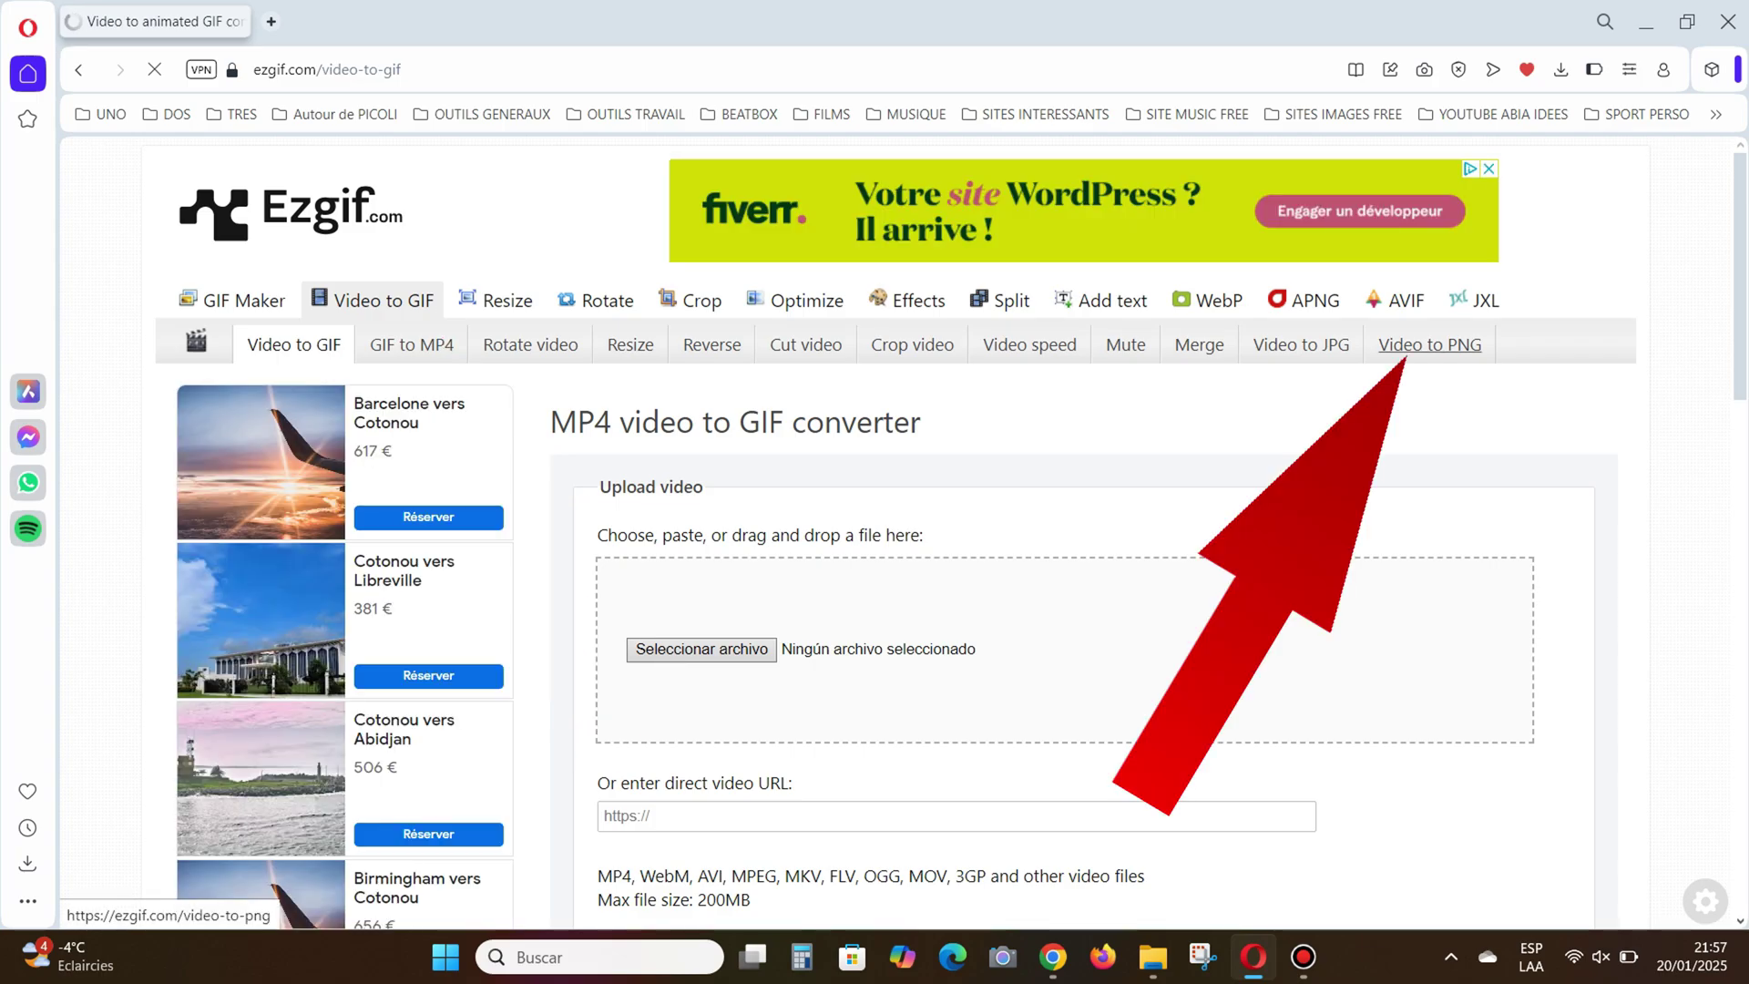
click(1429, 344)
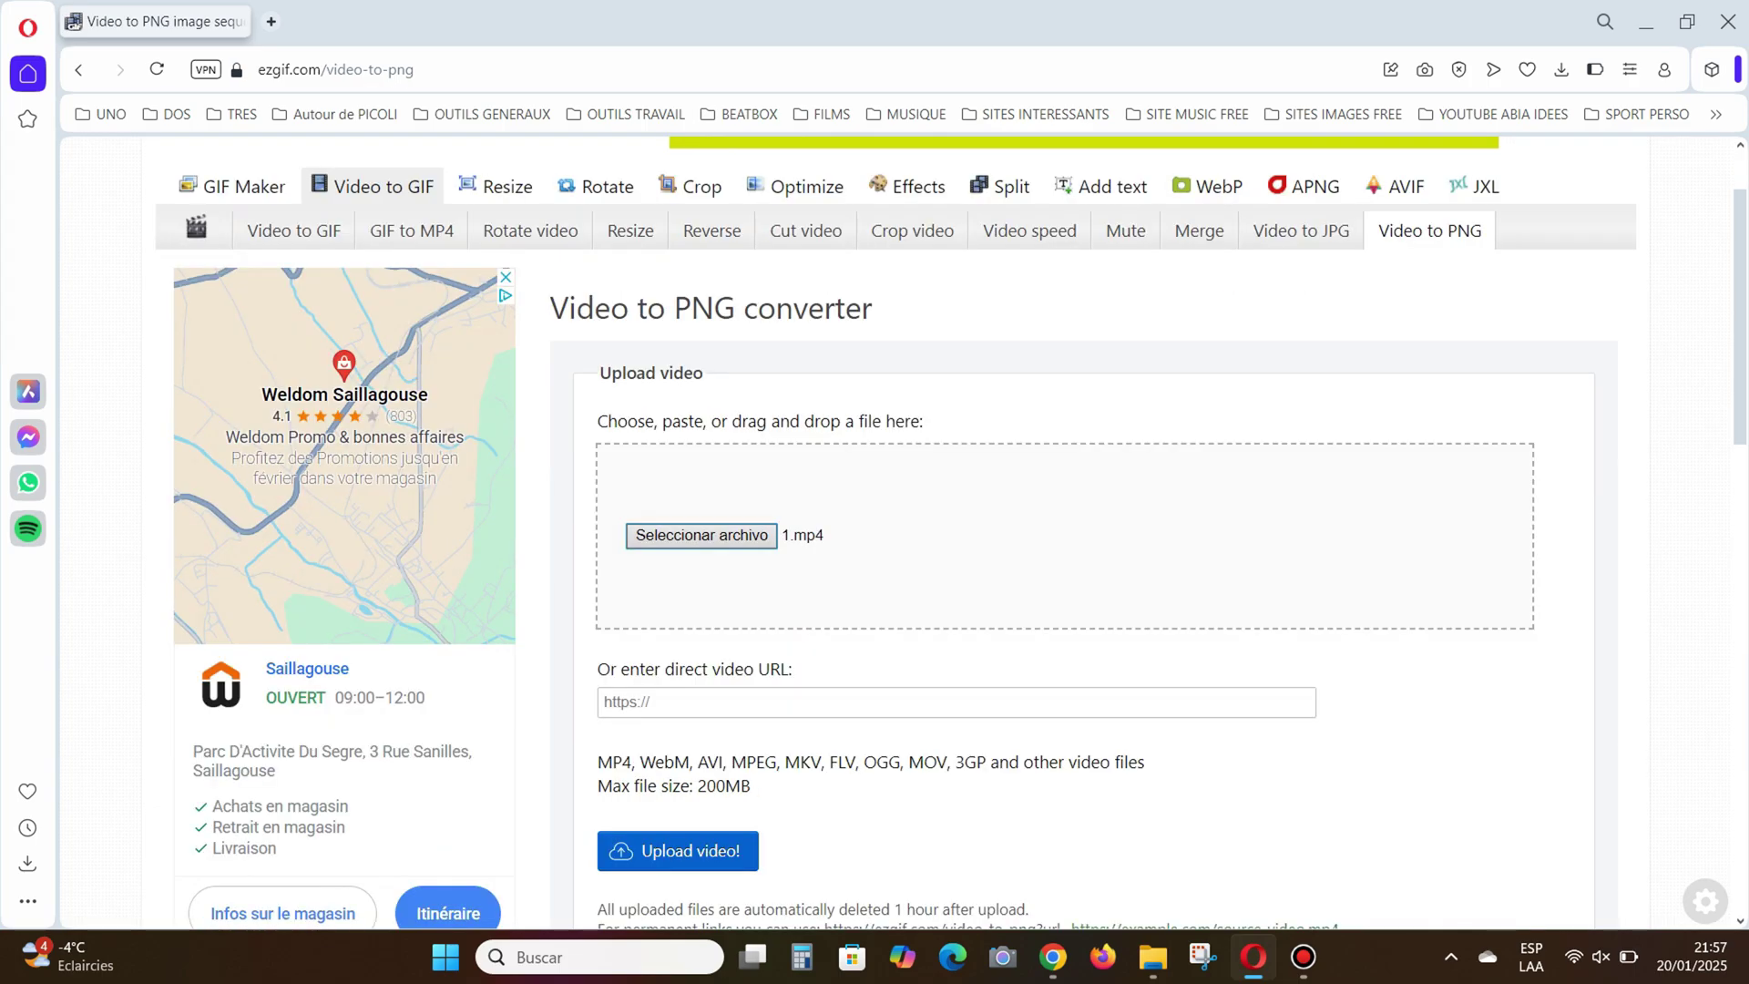
scroll(896, 532, down, 1)
click(678, 736)
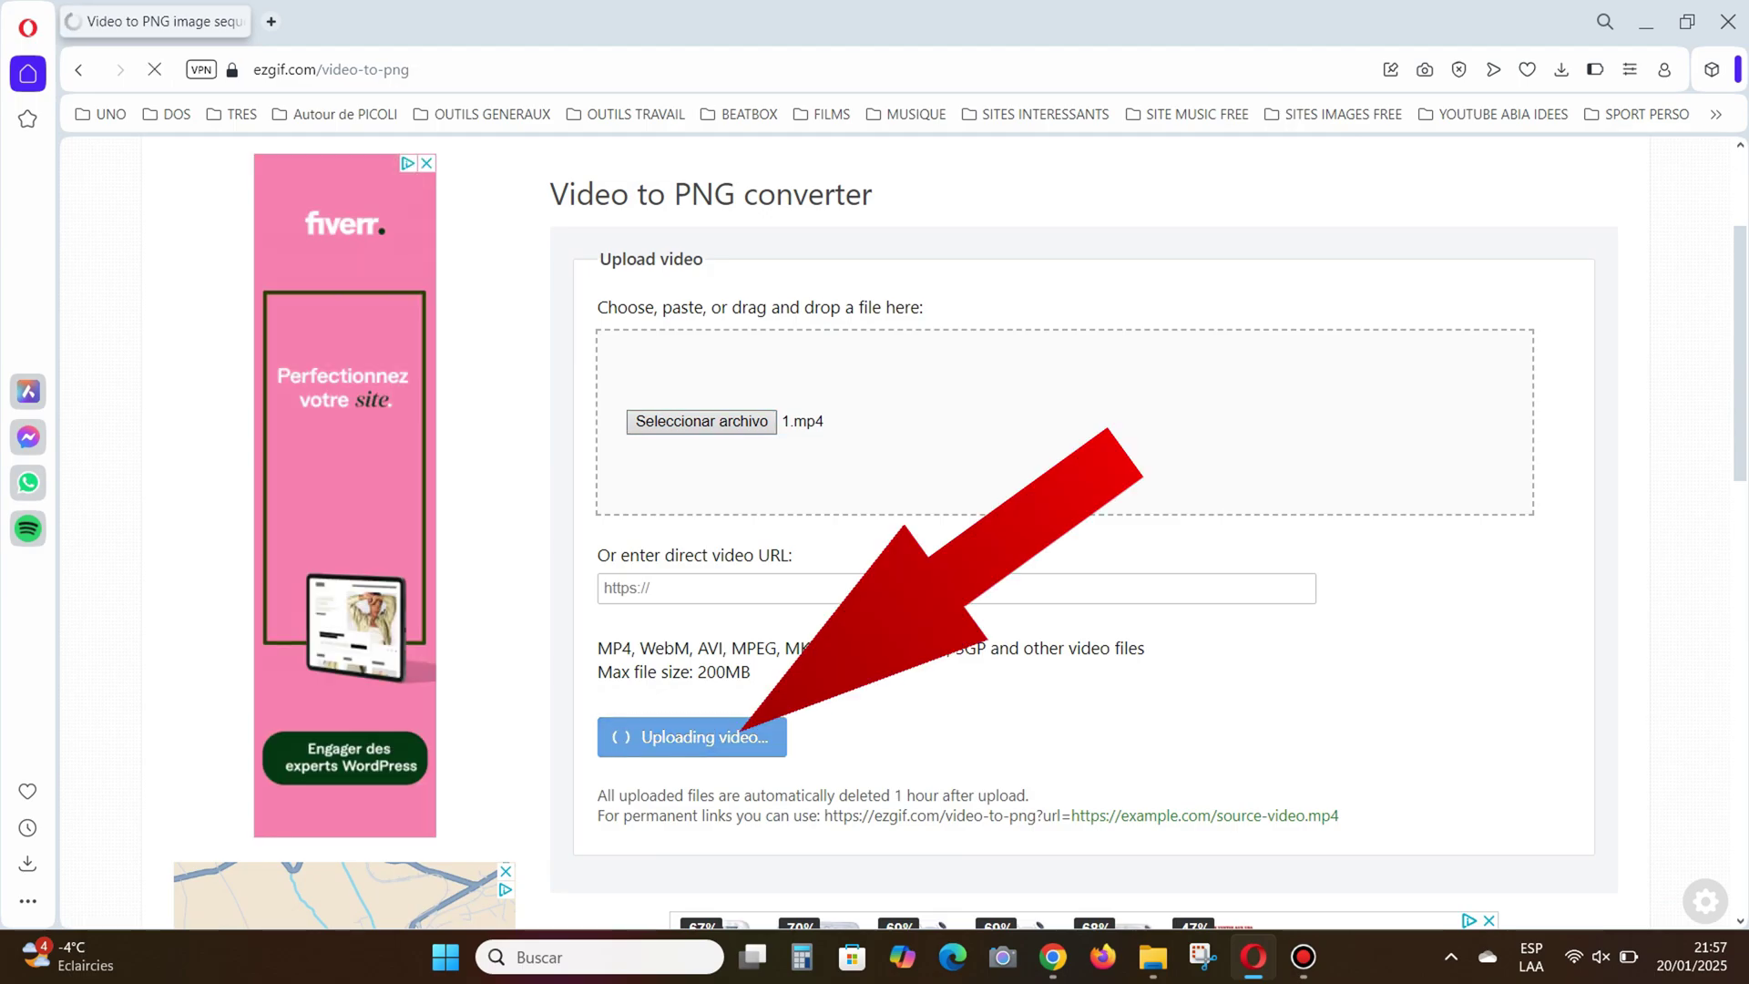
scroll(897, 531, down, 3)
scroll(896, 531, down, 12)
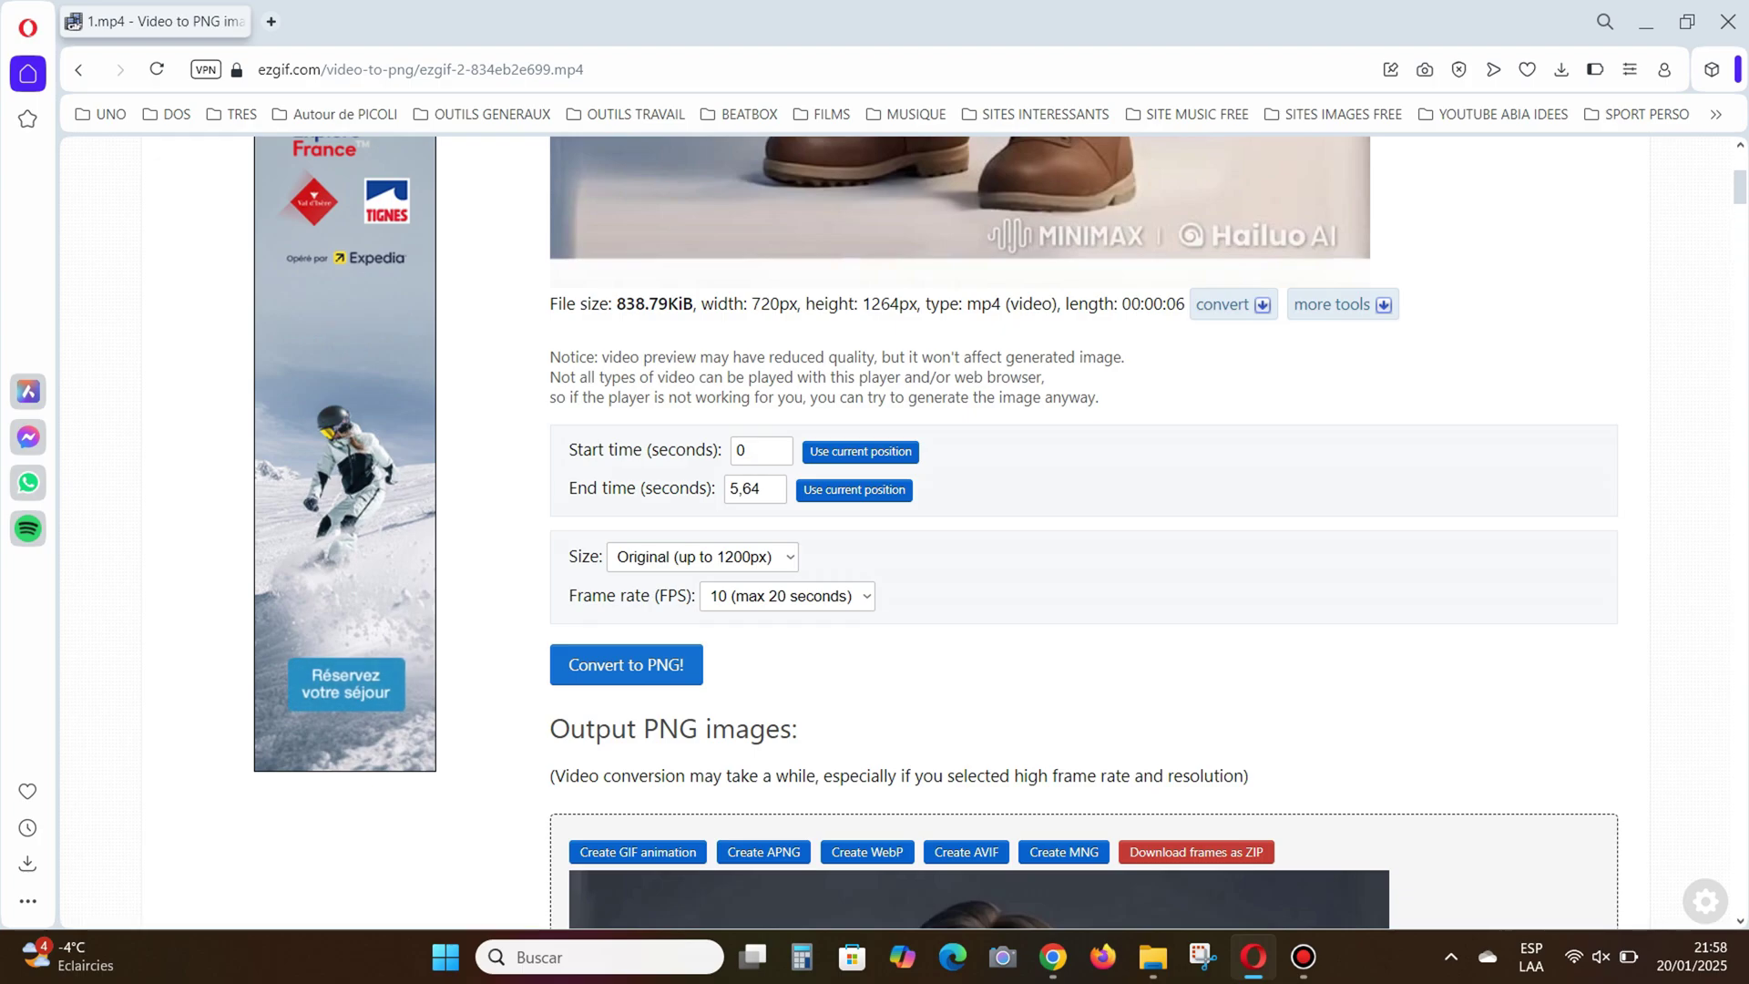
scroll(1084, 533, down, 6)
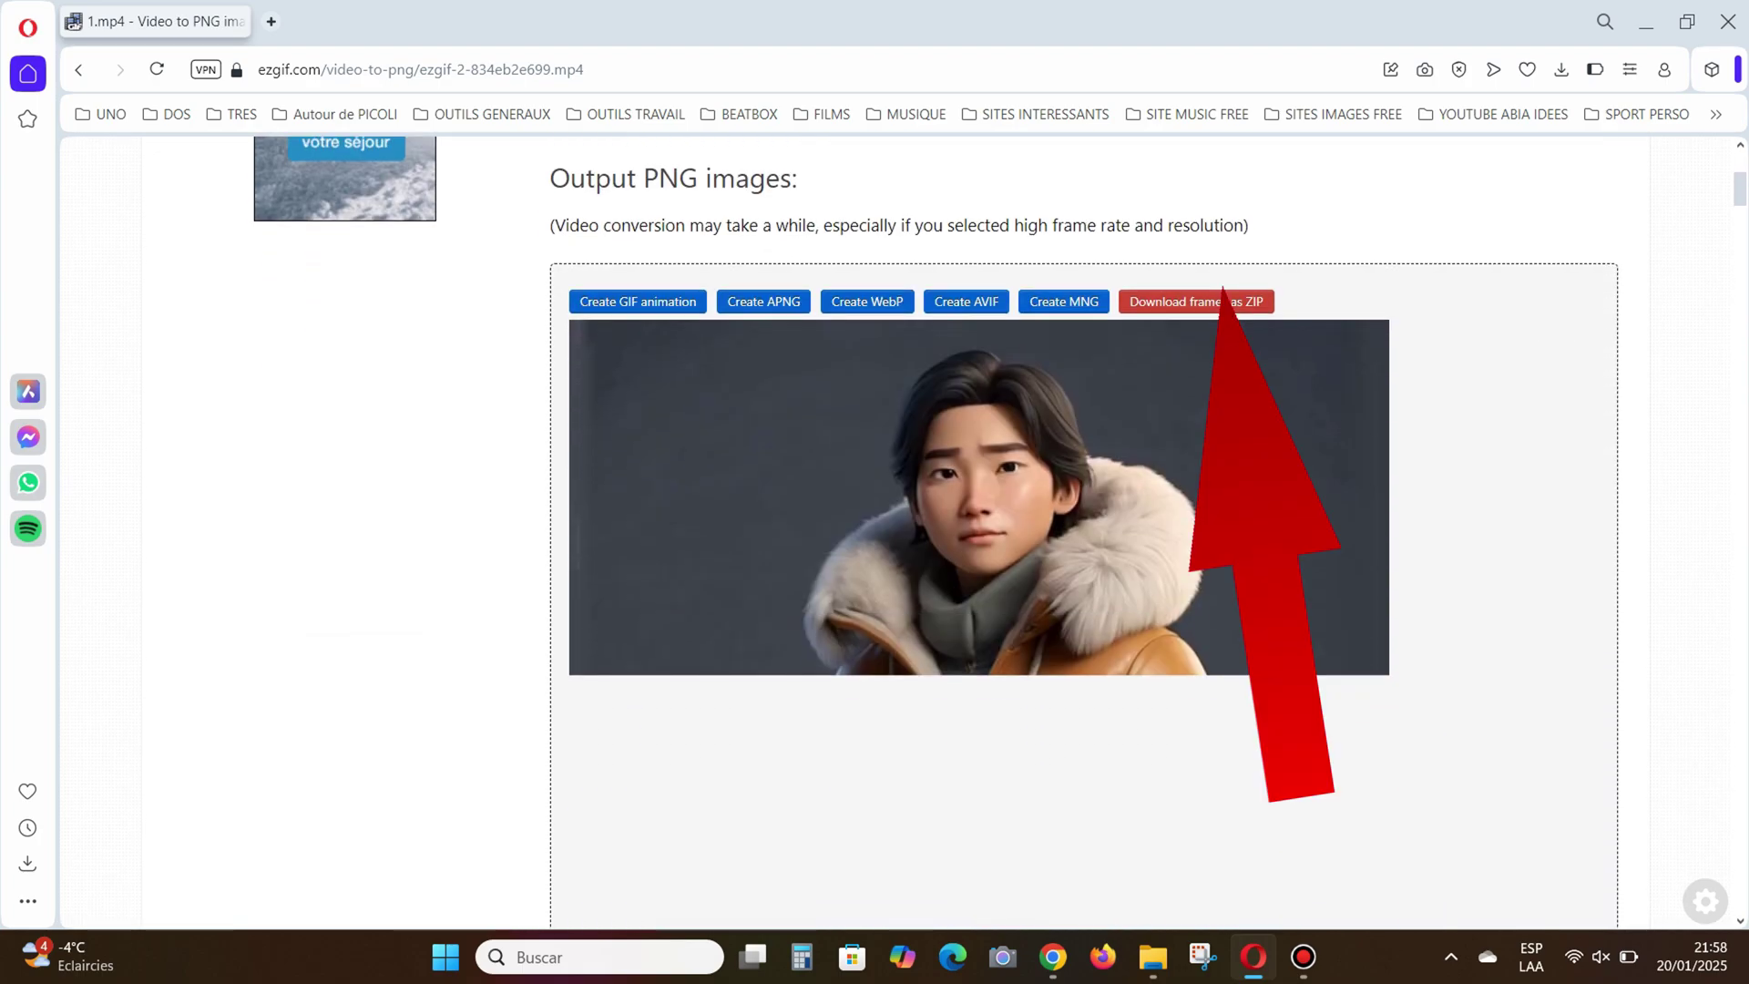
click(1221, 283)
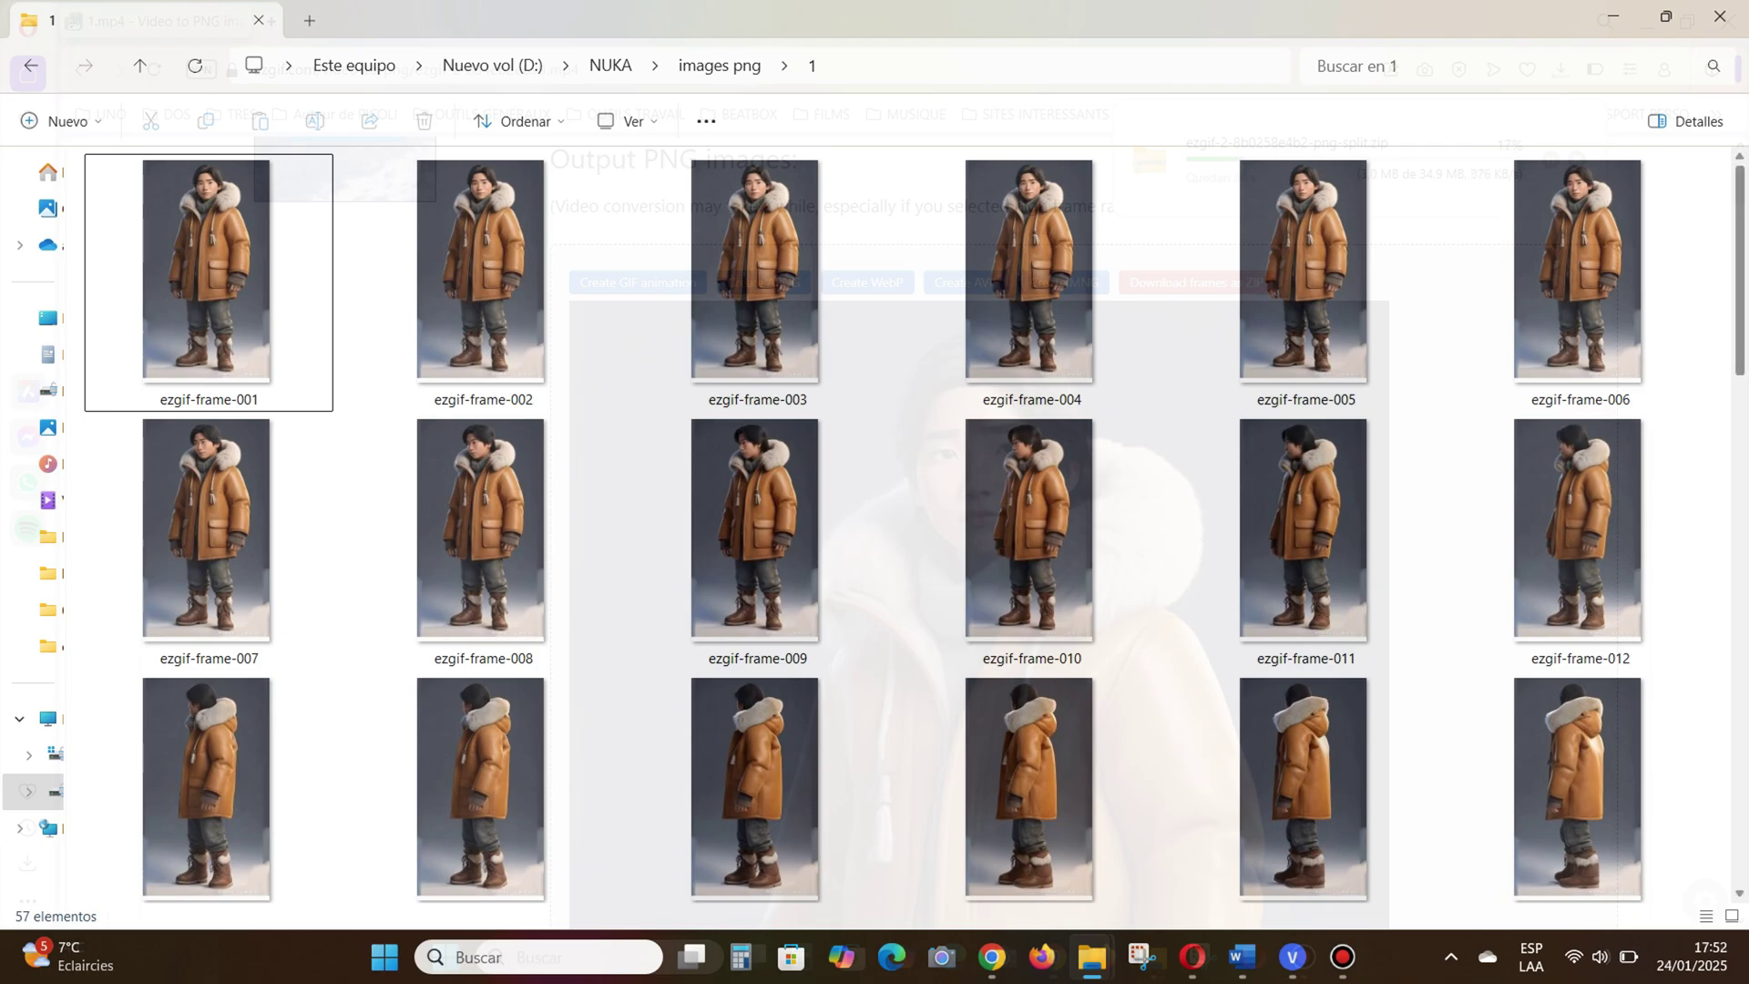
- Scroll through the 57 ezgif-frame PNGs in D:\NUKA\images png\1
scroll(864, 525, down, 3)
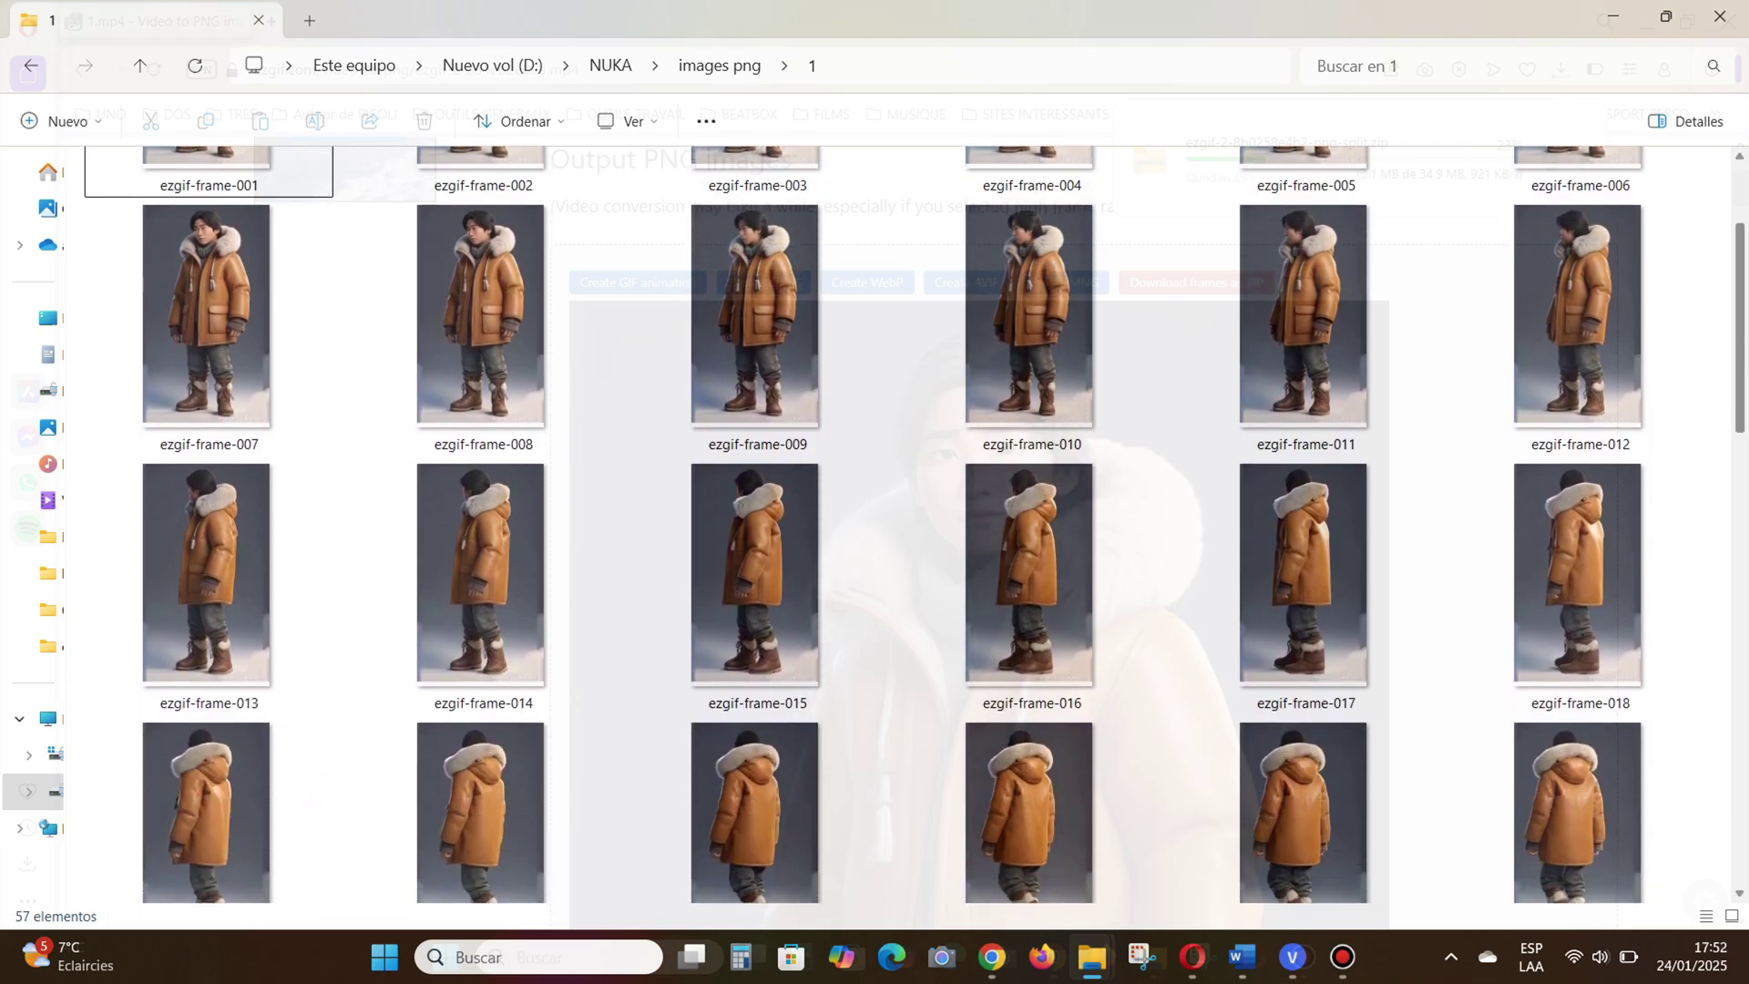
scroll(864, 525, down, 4)
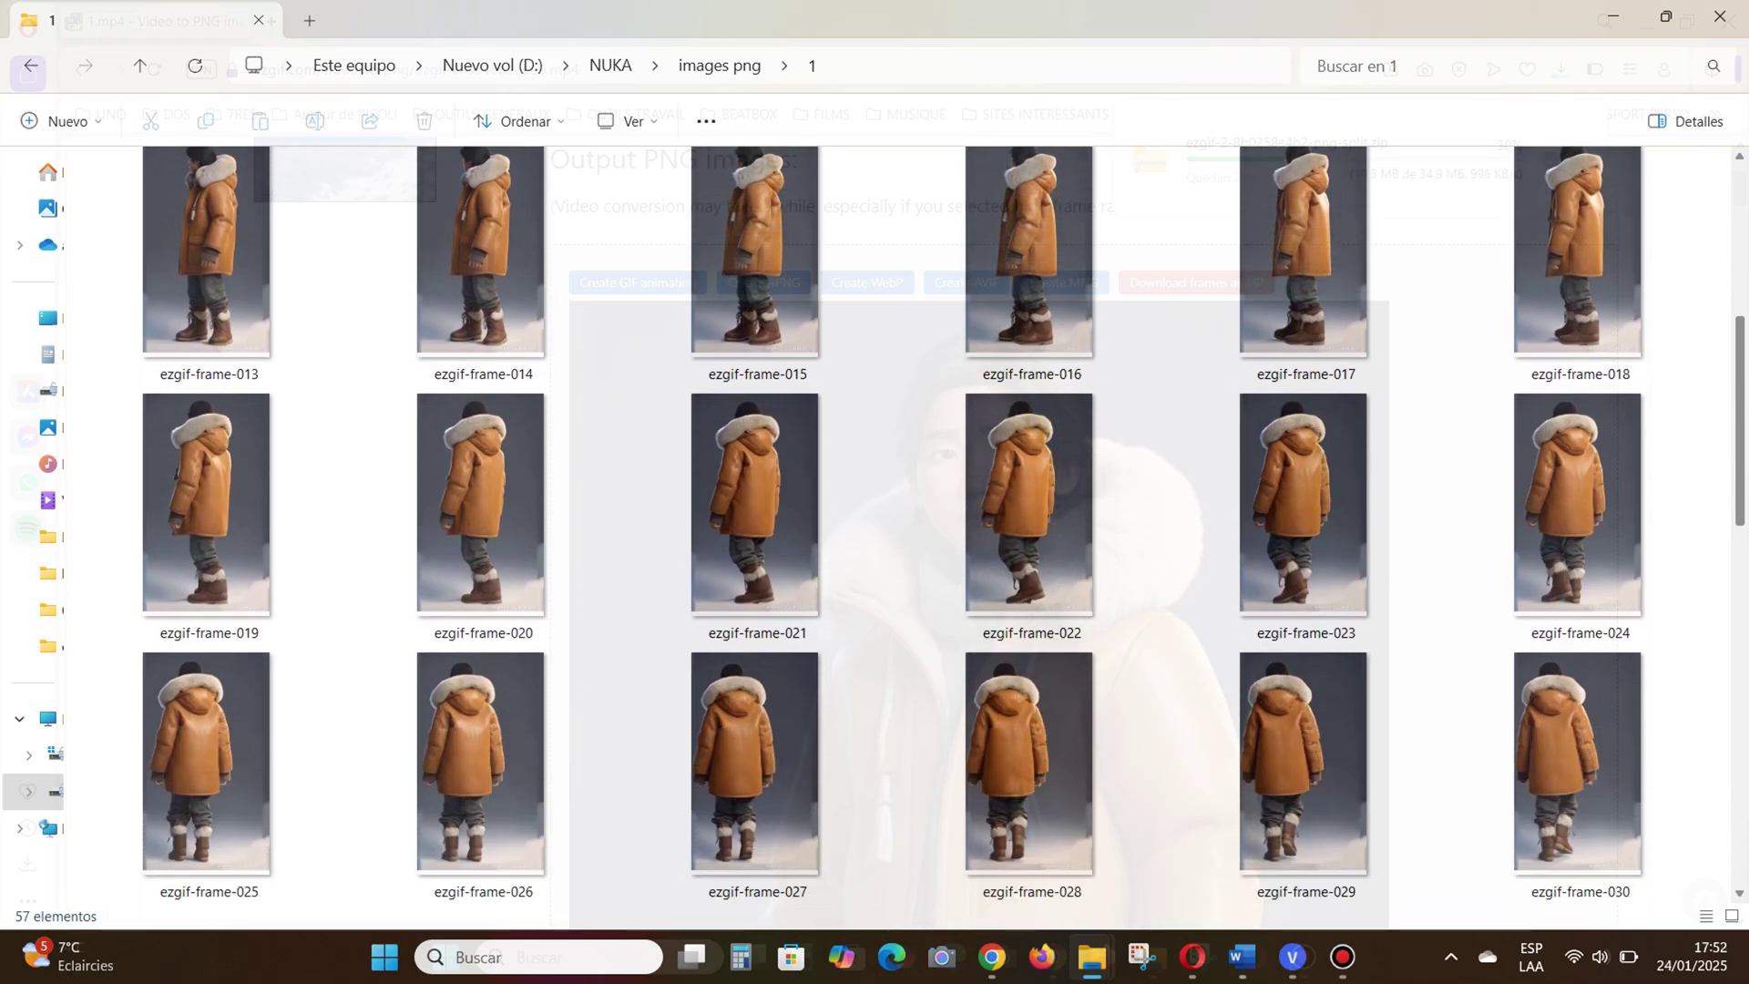
scroll(863, 525, down, 6)
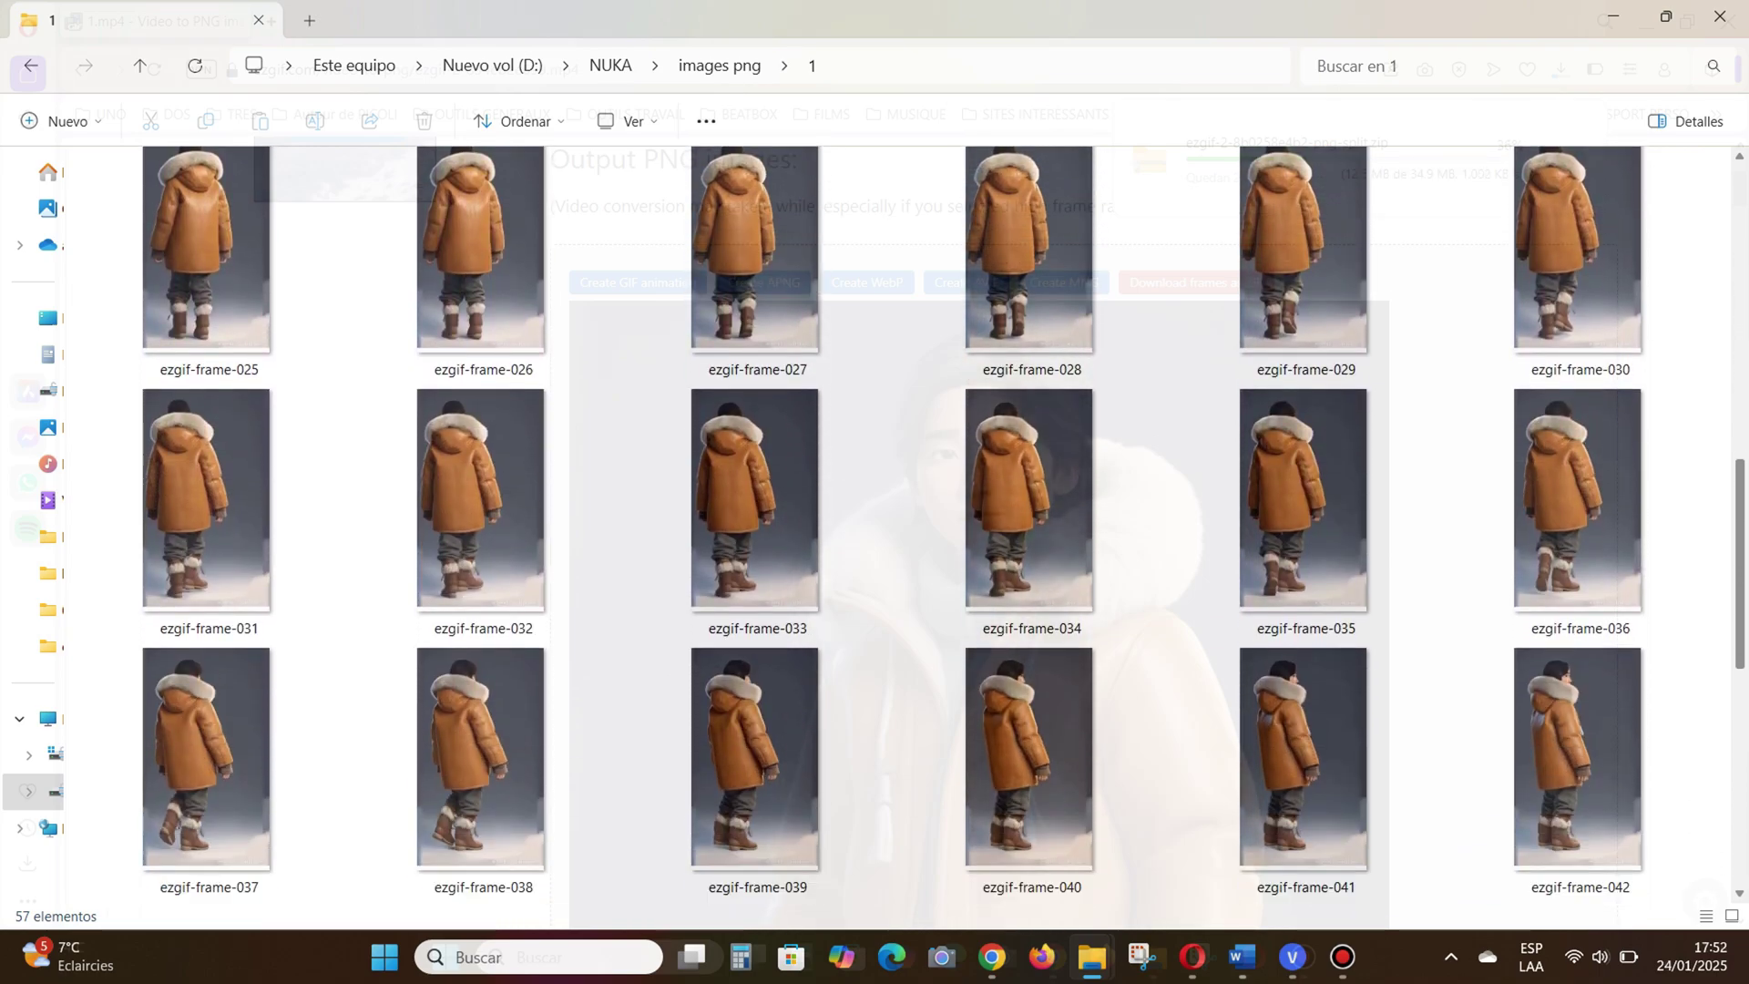